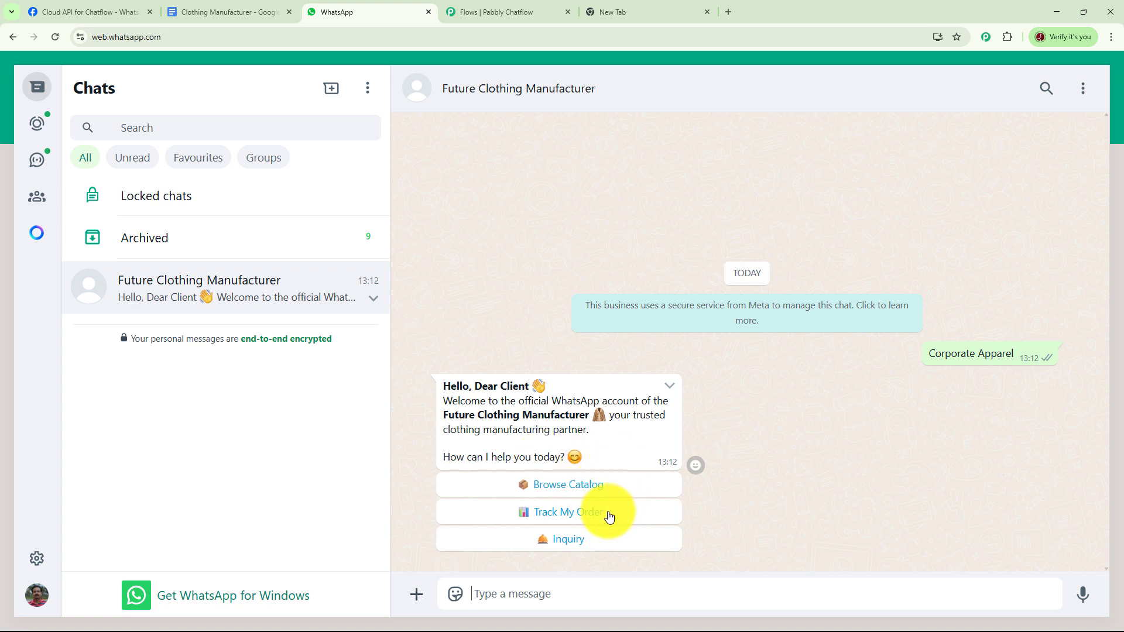
# Request the product catalog in the Future Clothing Manufacturer chat and choose the Corporate Wear category
pyautogui.click(572, 492)
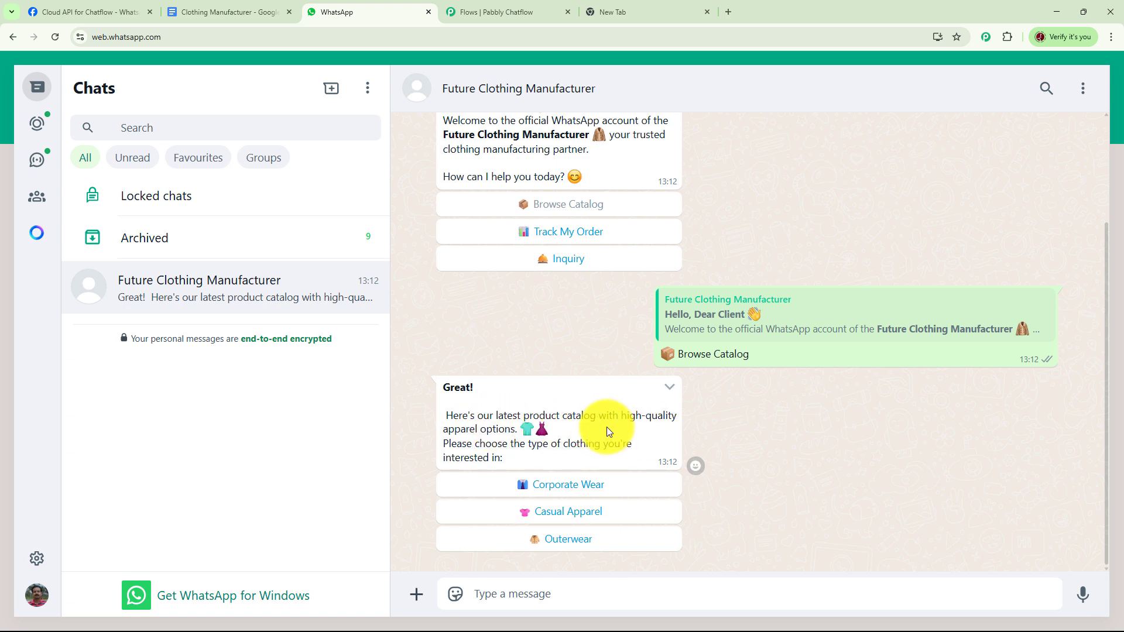
pyautogui.click(597, 489)
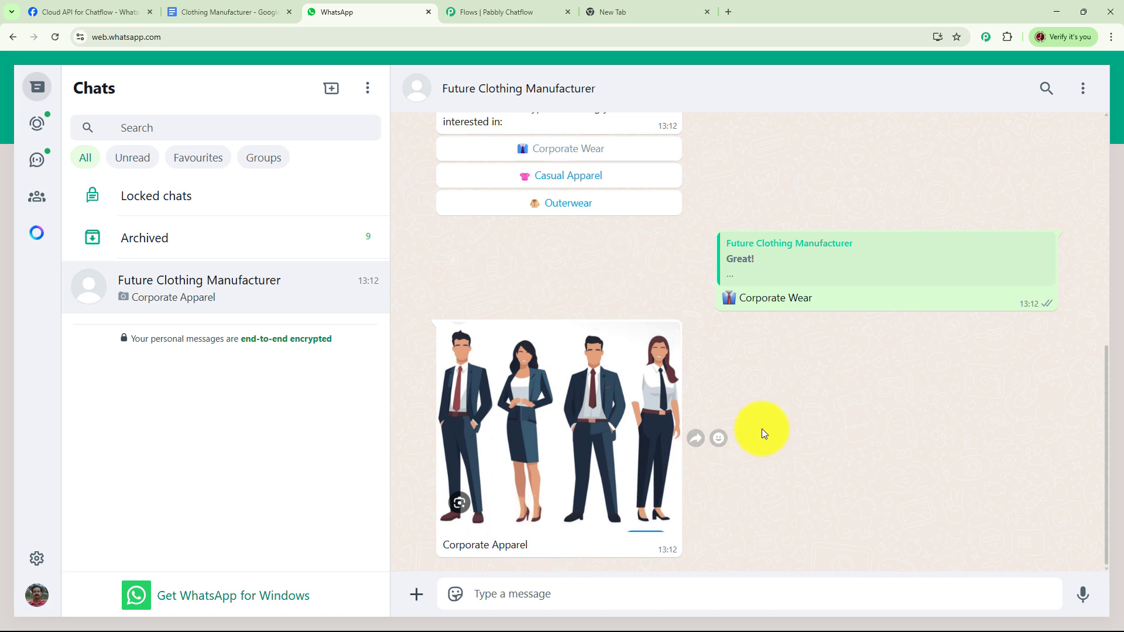
# Choose Track My Order from the welcome message's options and send the order ID as the reply
pyautogui.scroll(5, 761, 428)
pyautogui.click(584, 253)
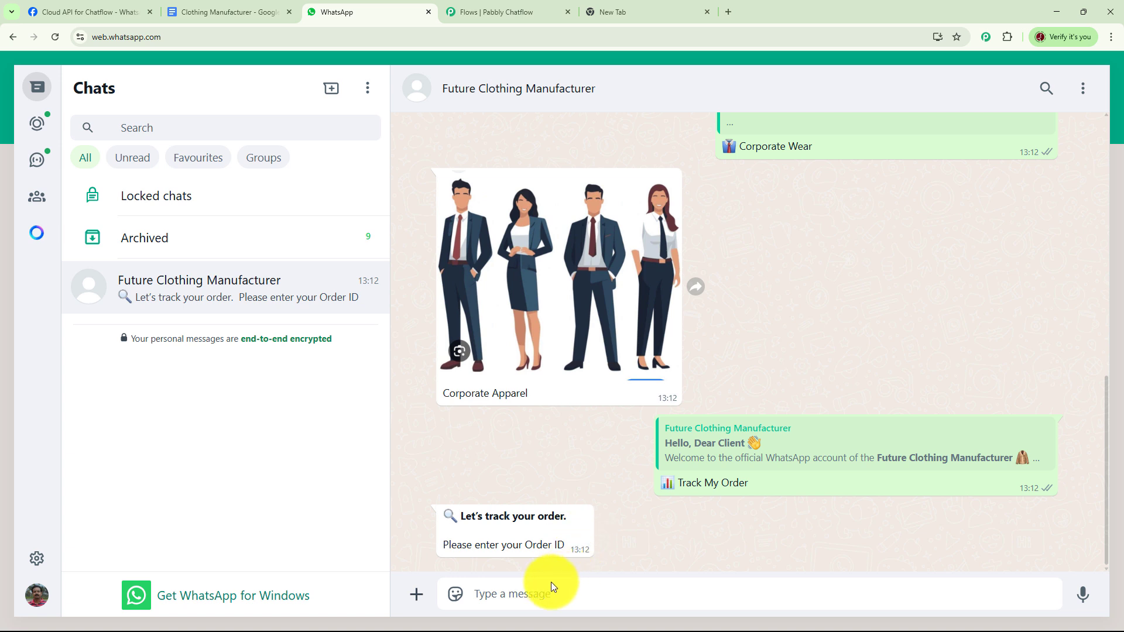
pyautogui.write('123456')
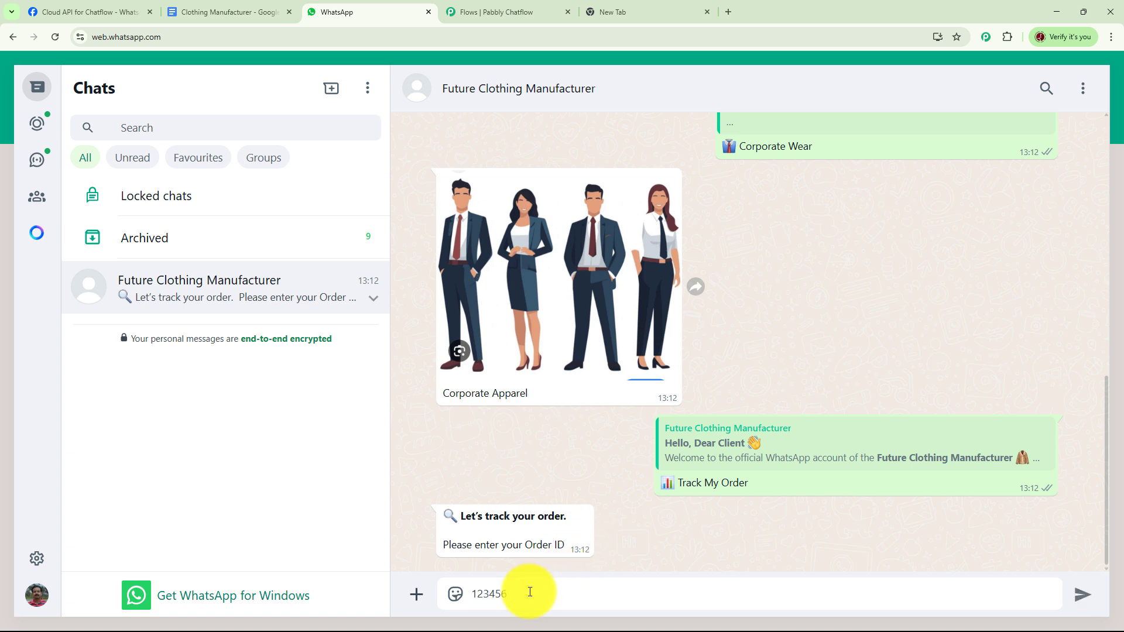
pyautogui.press('Return')
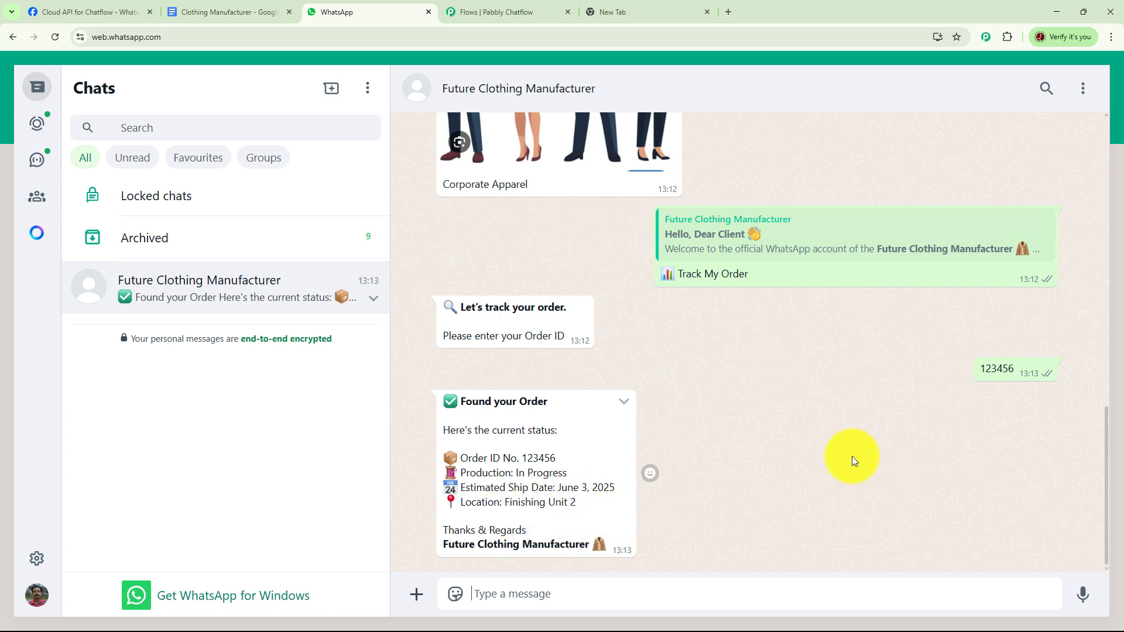
pyautogui.scroll(5, 833, 448)
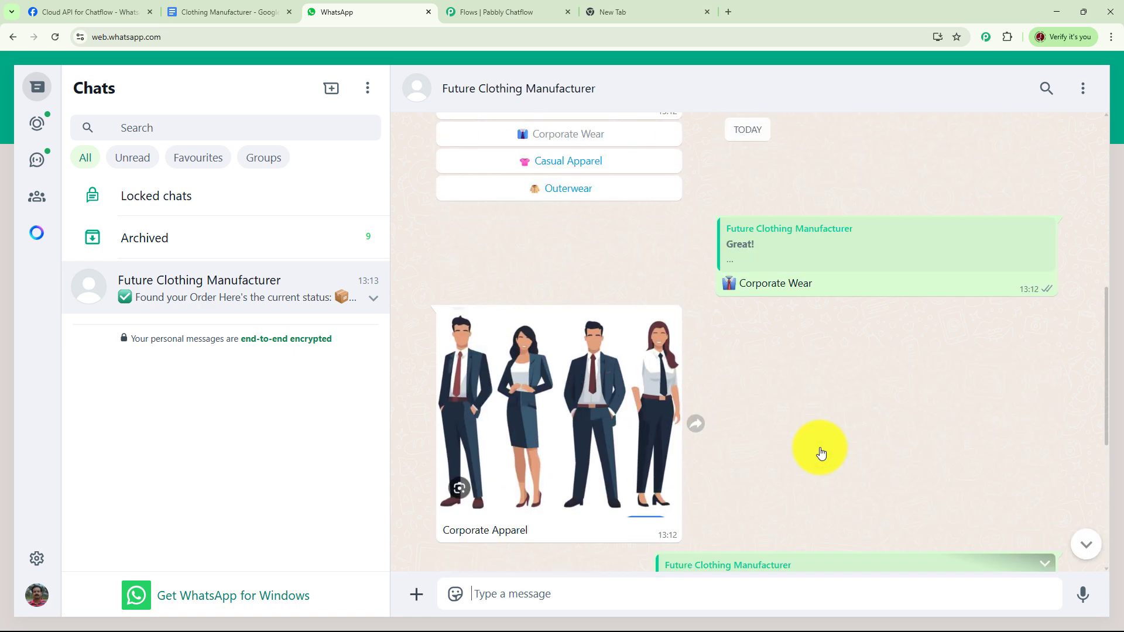
pyautogui.scroll(7, 825, 439)
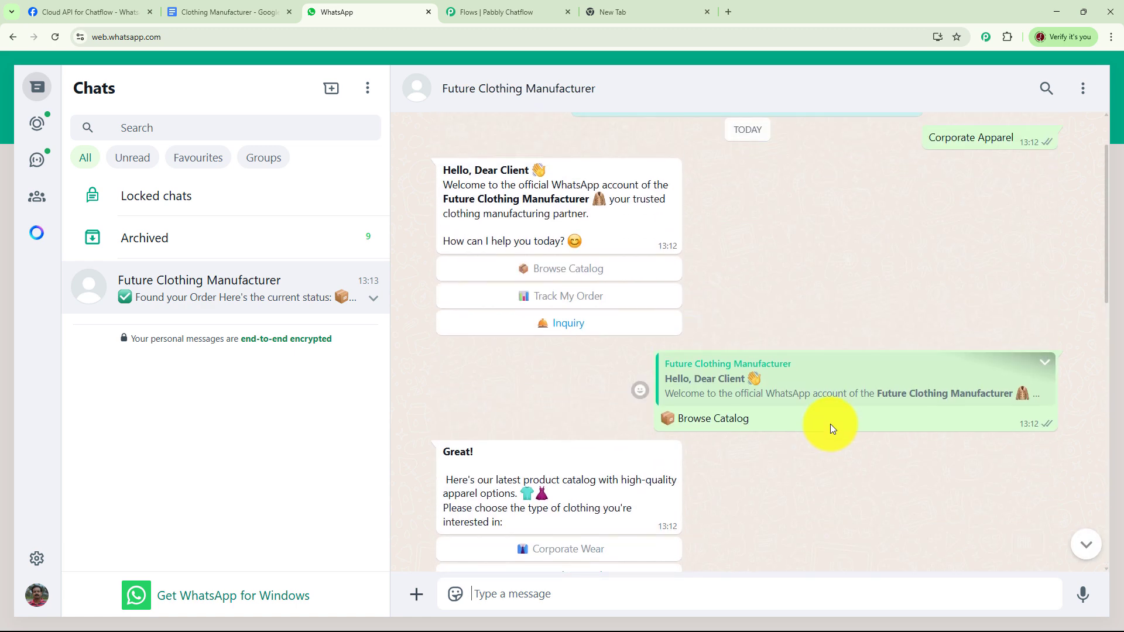
pyautogui.scroll(2, 830, 424)
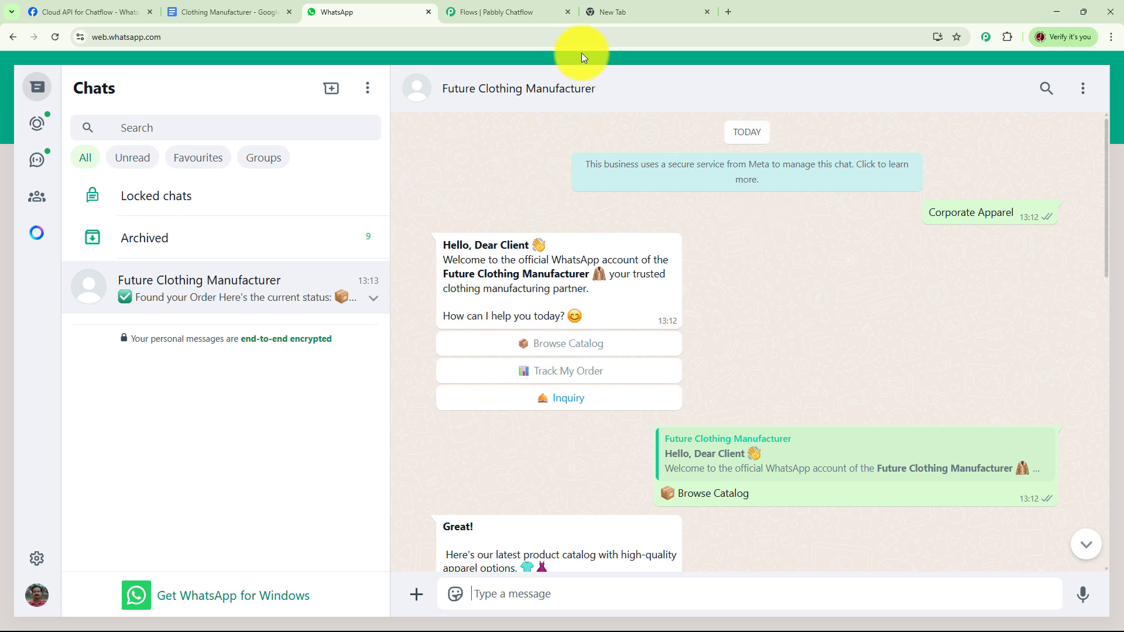
# Switch to the empty browser tab and open the pabbly.com/chatflow website
pyautogui.click(626, 13)
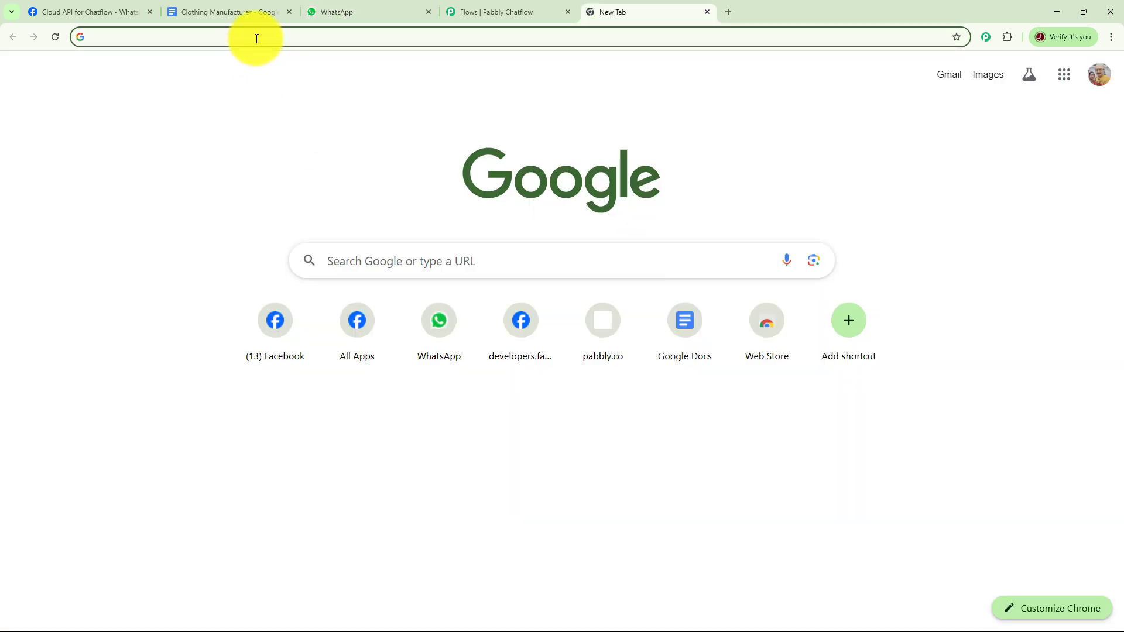
pyautogui.write('p')
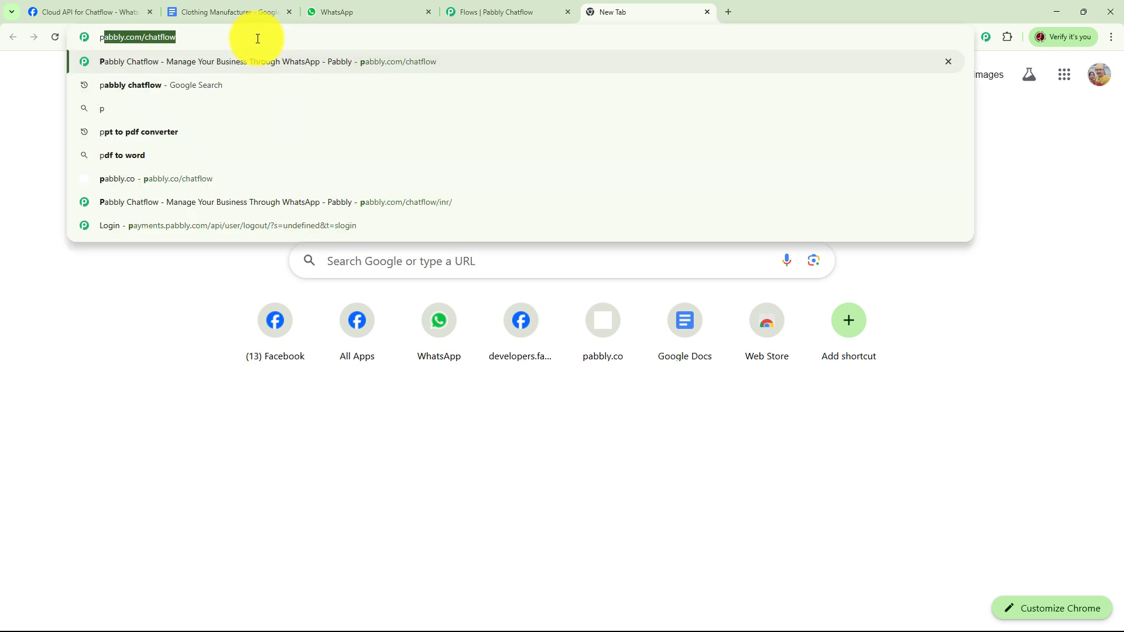
pyautogui.write('abbly')
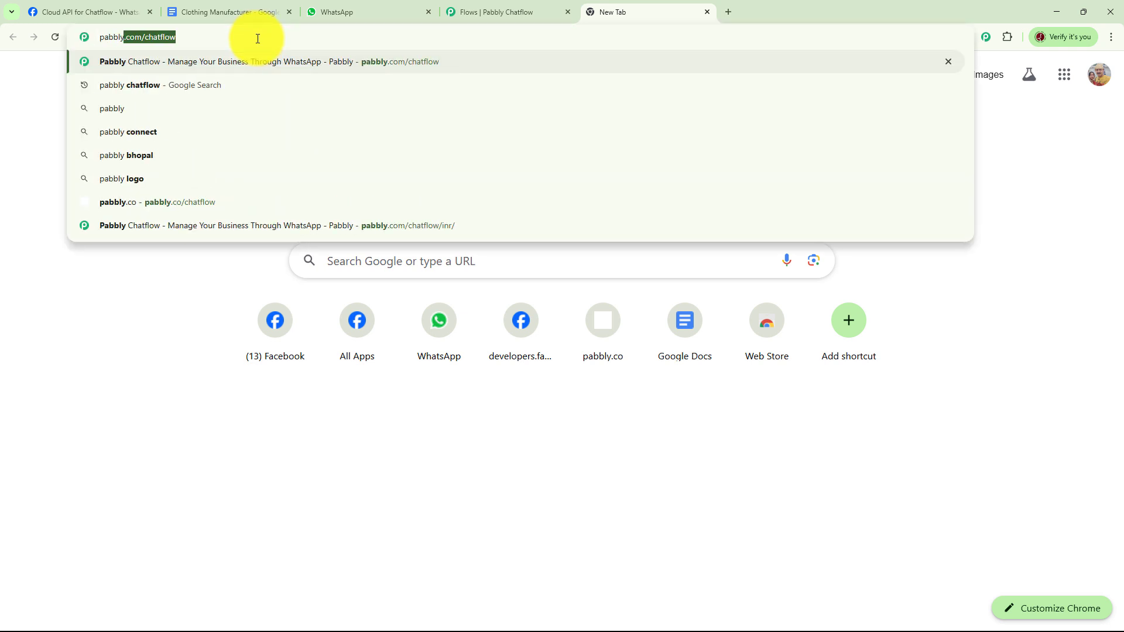
pyautogui.write('.com/')
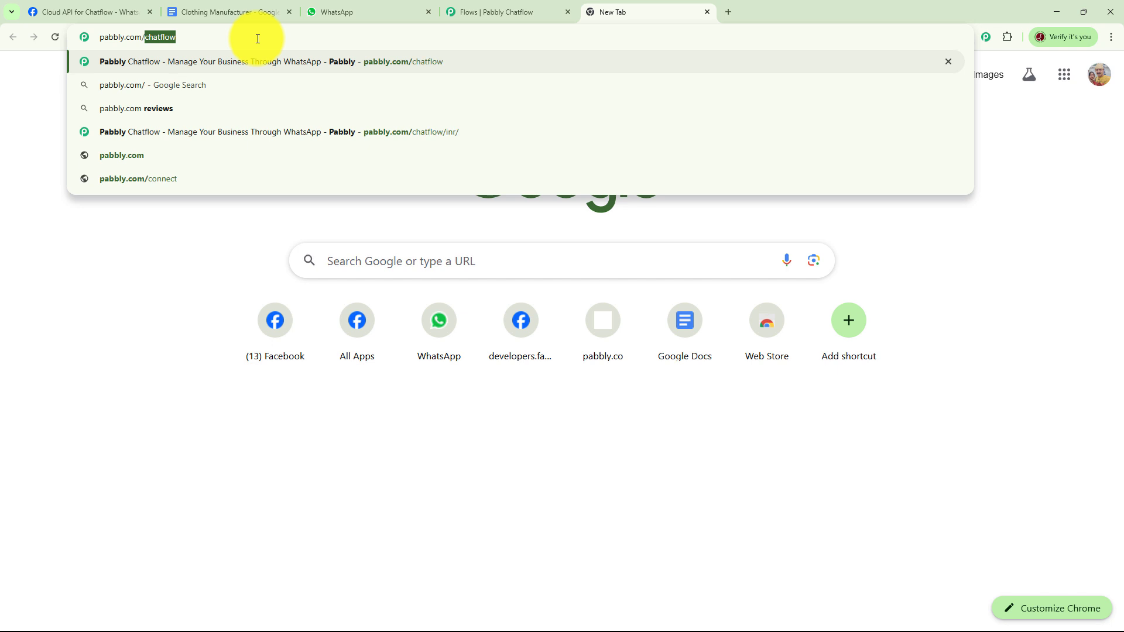
pyautogui.write('chatflow')
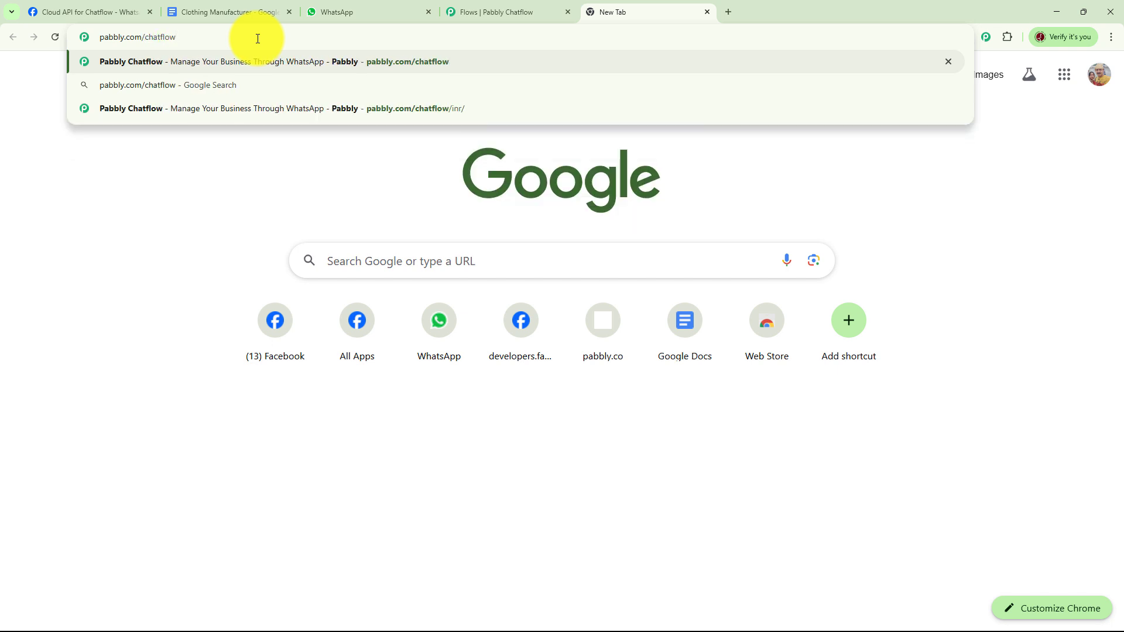
pyautogui.press('Return')
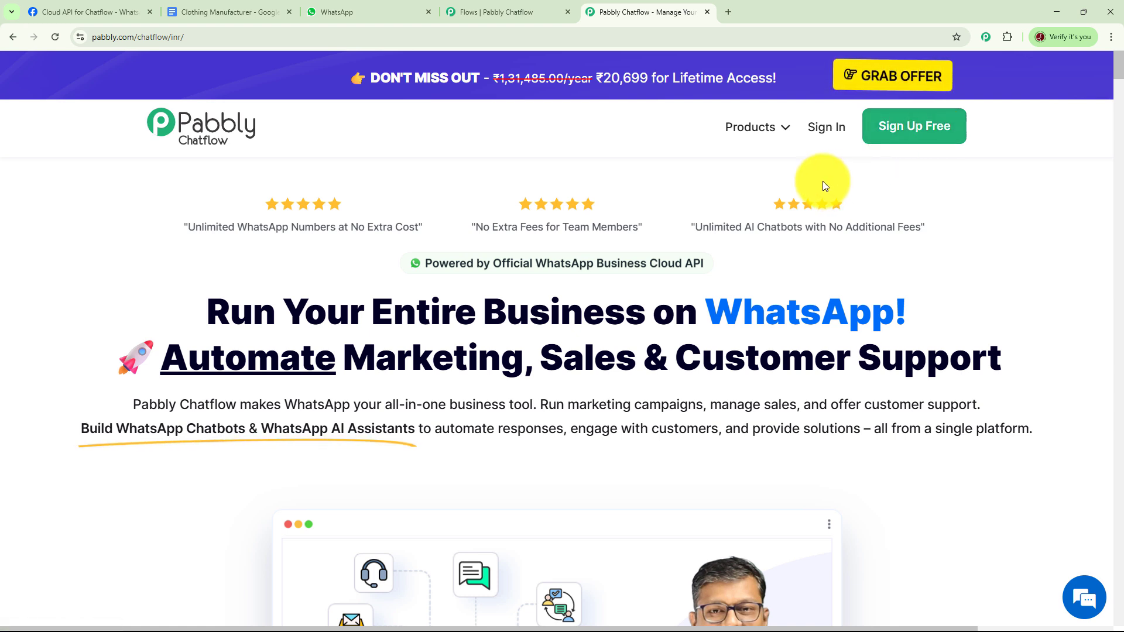
# Sign in to Pabbly and access the Pabbly Chatflow application from the list of all apps
pyautogui.click(820, 130)
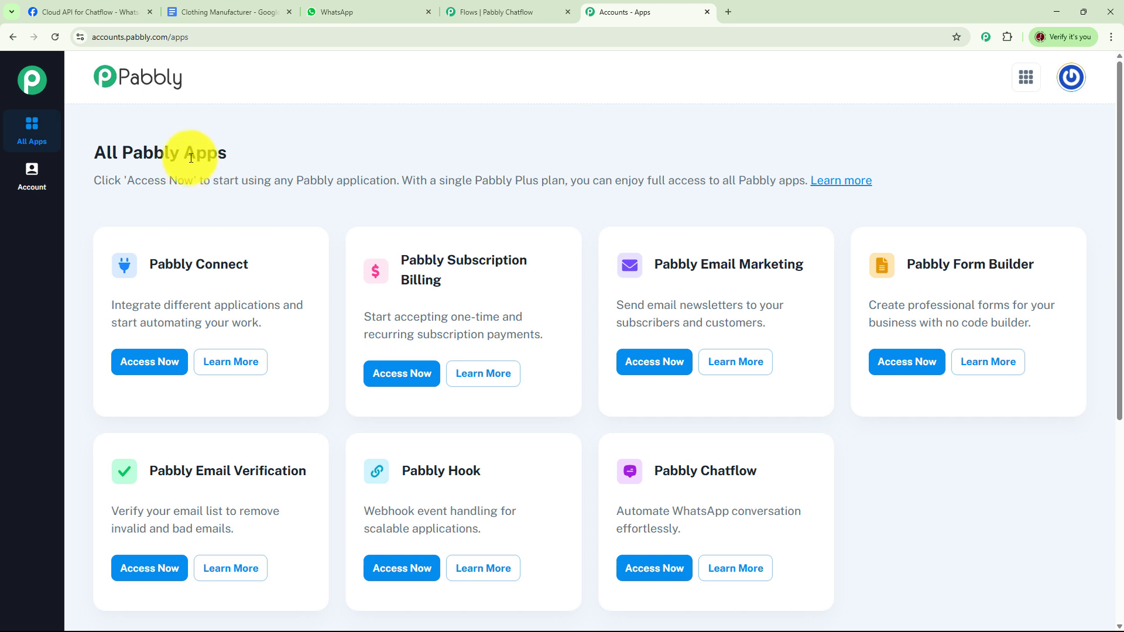
pyautogui.scroll(-1, 838, 234)
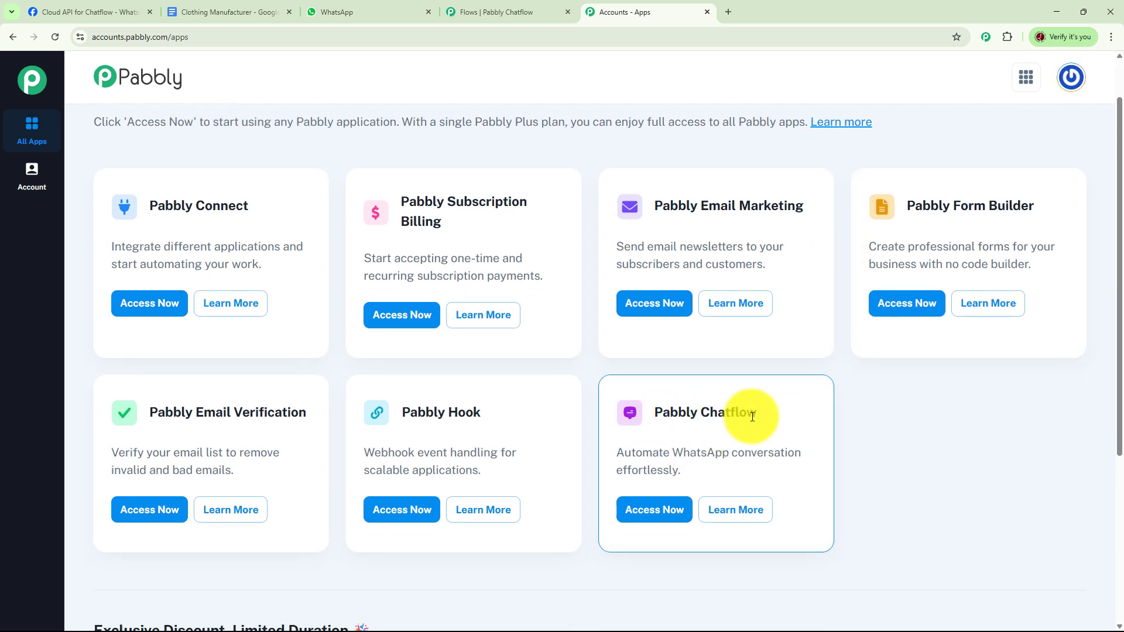
pyautogui.click(649, 510)
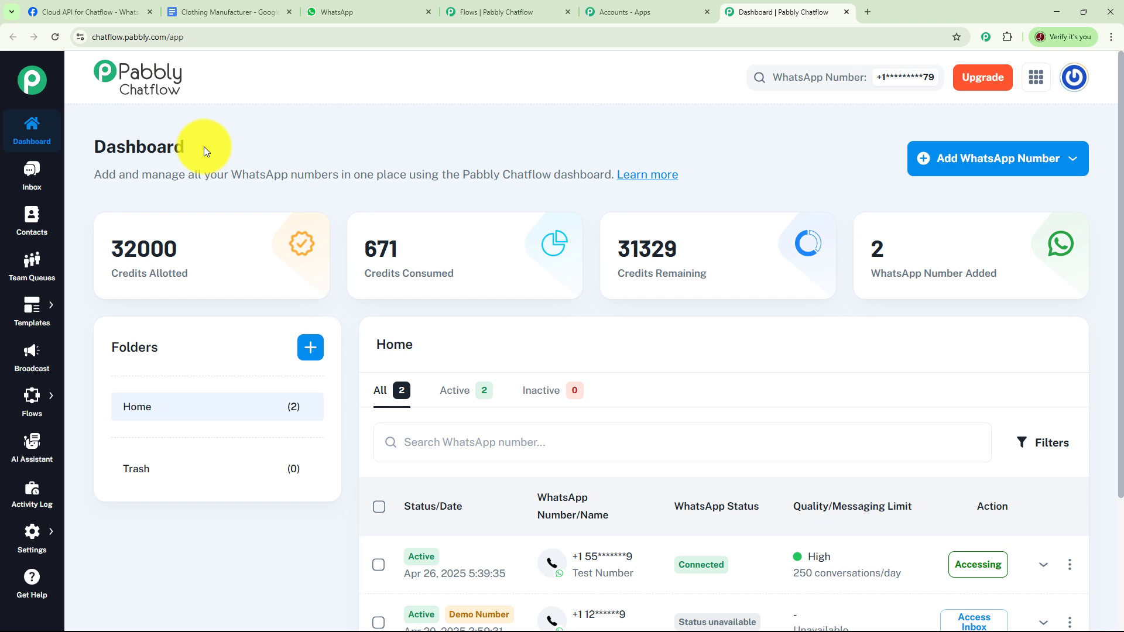
# Examine the dashboard's methods for adding a WhatsApp number, the list of added numbers and the folder creation form
pyautogui.click(968, 173)
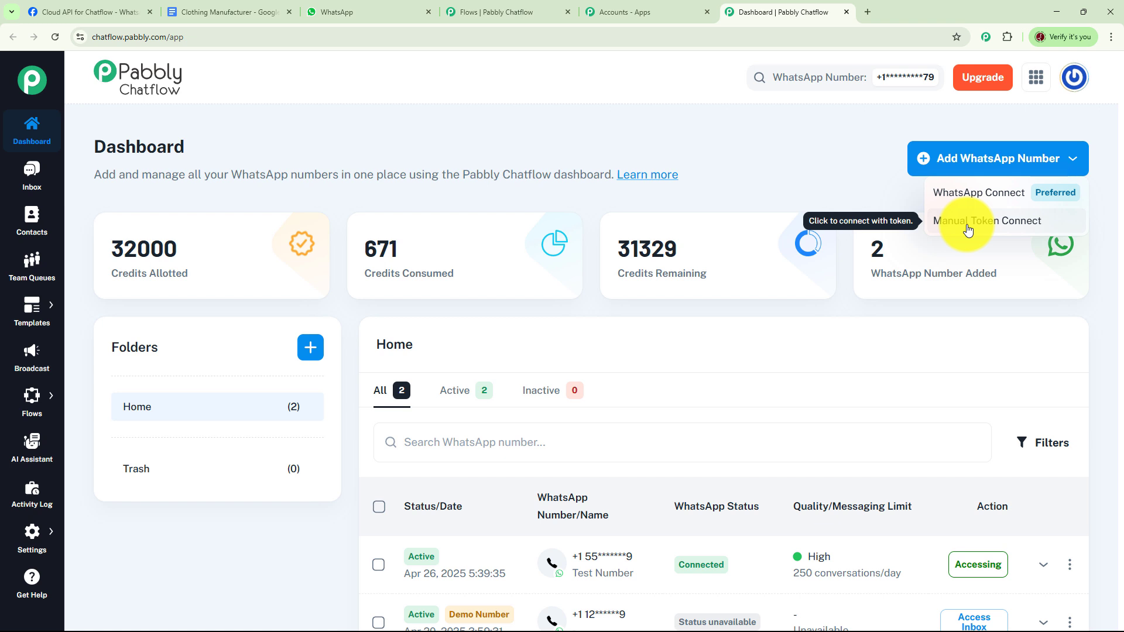
pyautogui.click(870, 191)
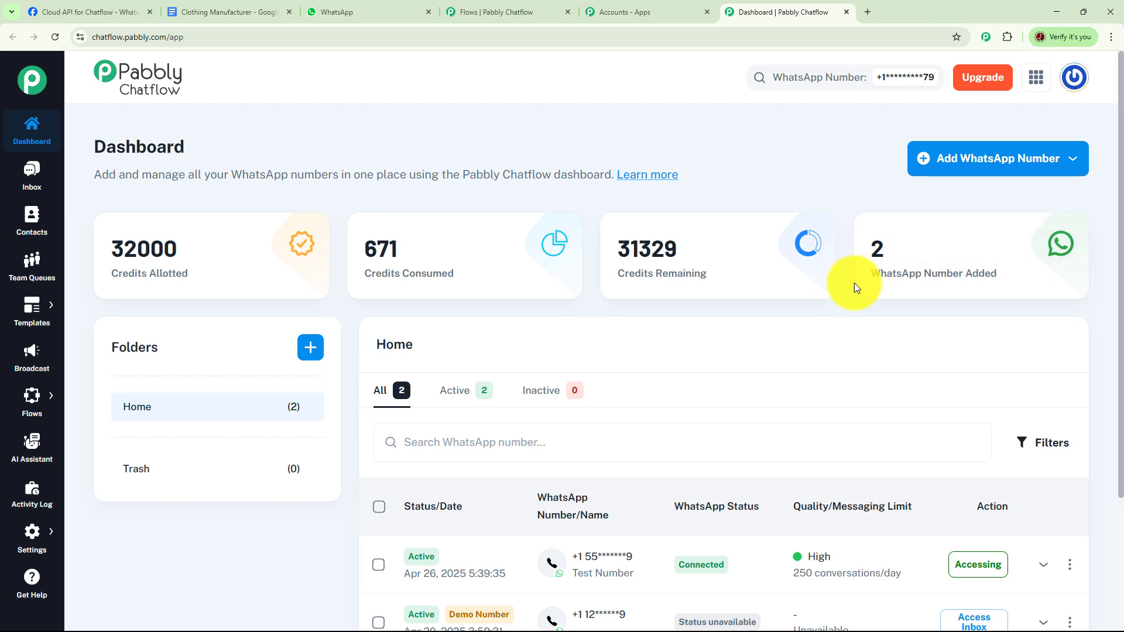
pyautogui.scroll(-3, 855, 283)
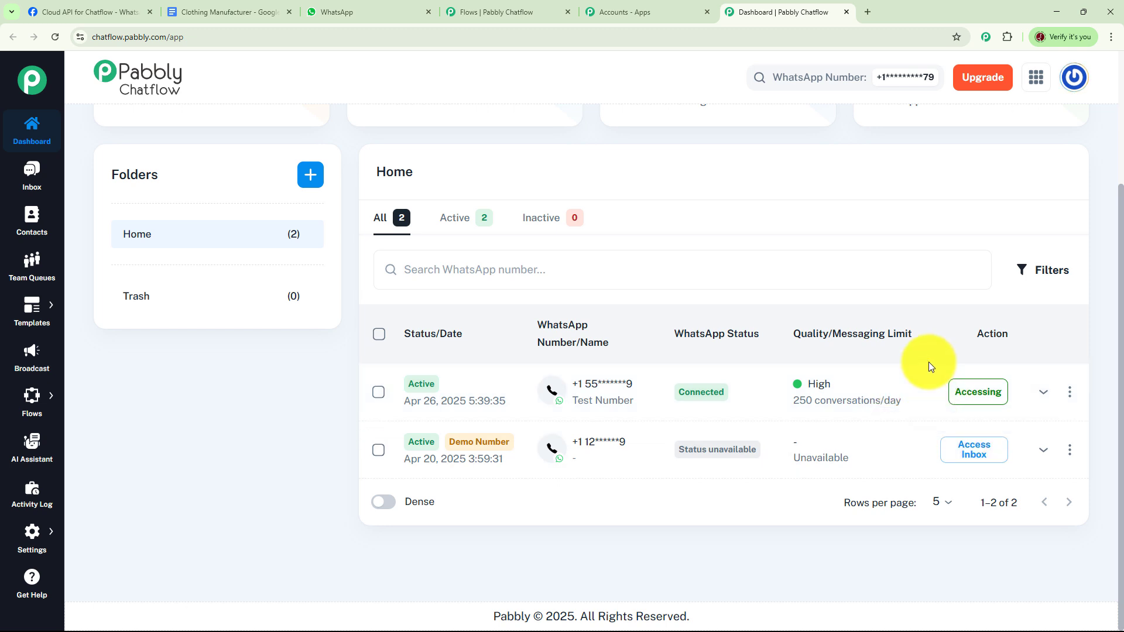
pyautogui.scroll(3, 917, 356)
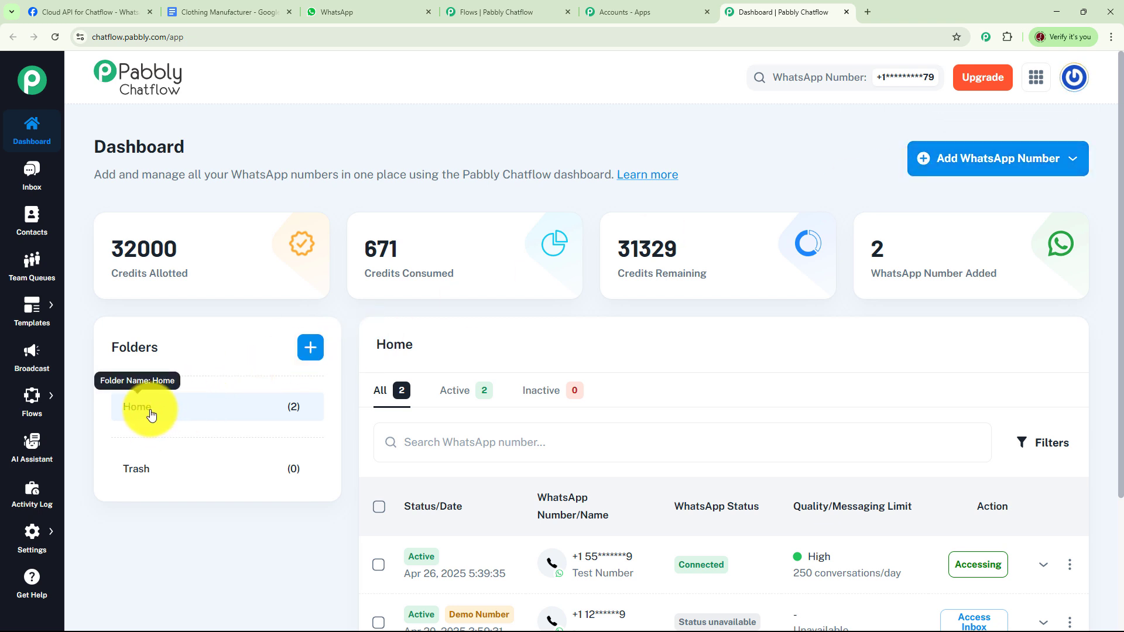
pyautogui.click(308, 347)
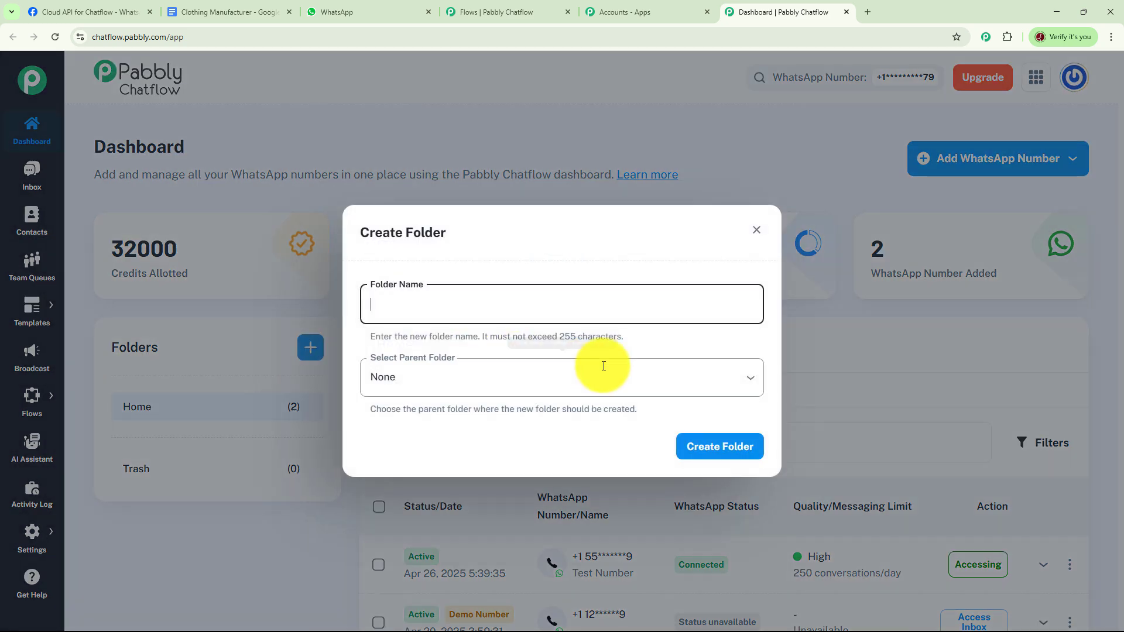
pyautogui.click(756, 230)
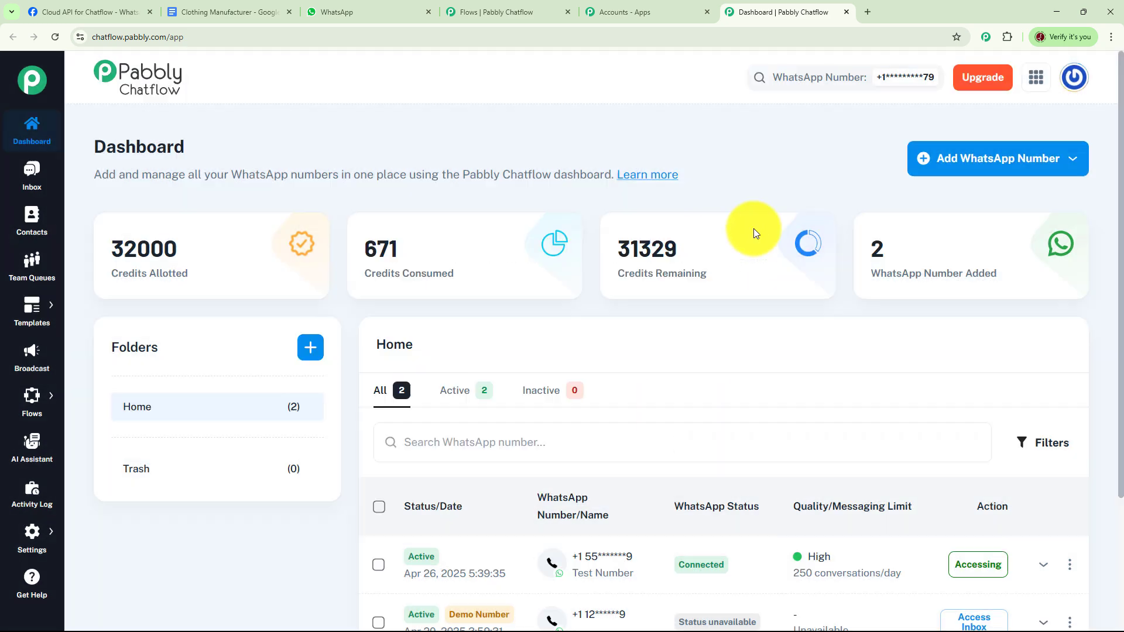
pyautogui.moveTo(35, 420)
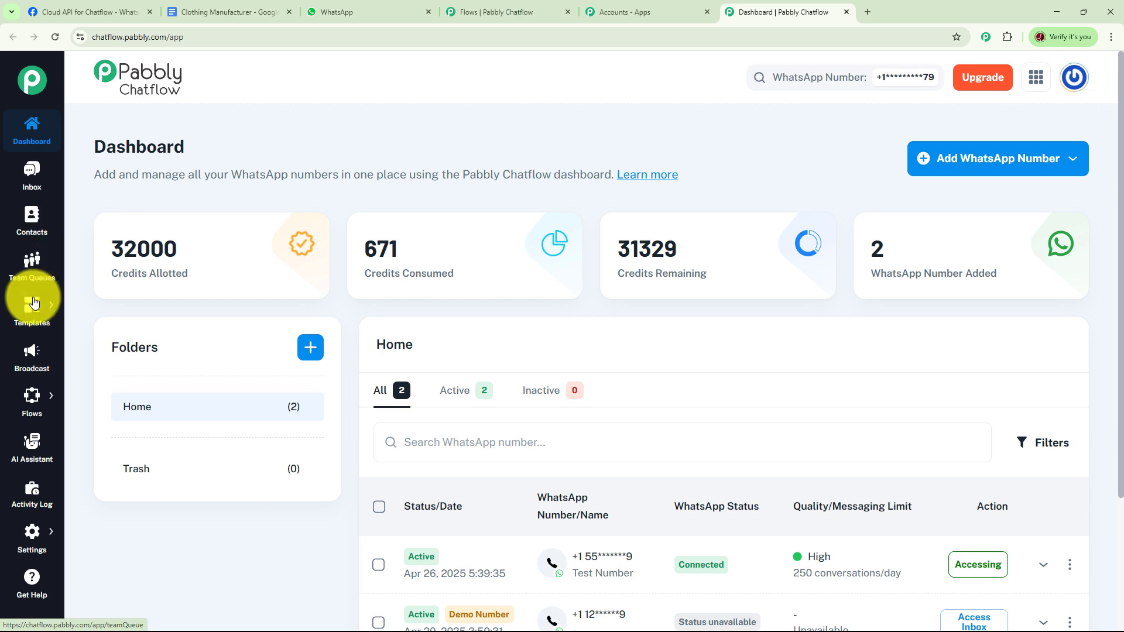
pyautogui.moveTo(38, 325)
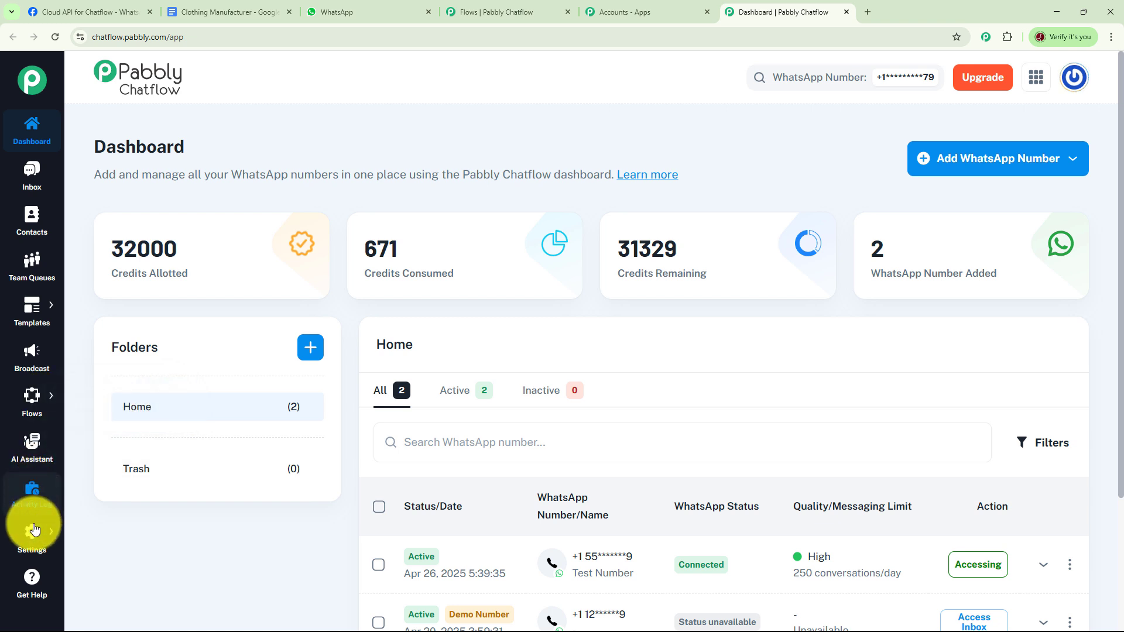
pyautogui.moveTo(34, 540)
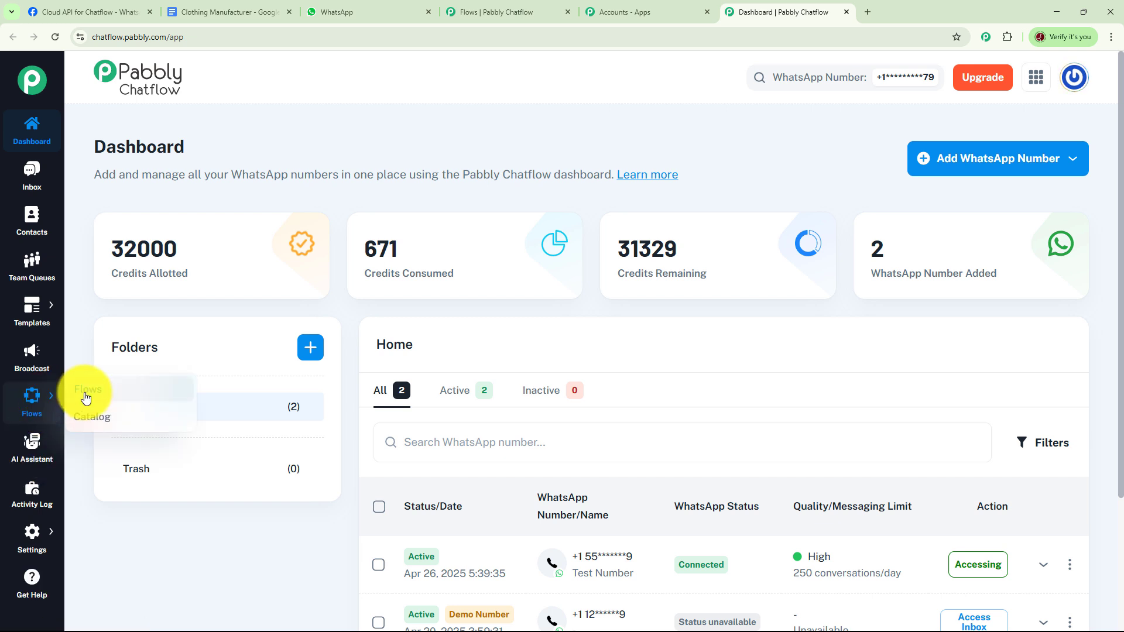
# Go to the Flow Builder and open the "WhatsApp Chatbot for Clothing Manufacturer Business" flow
pyautogui.click(86, 391)
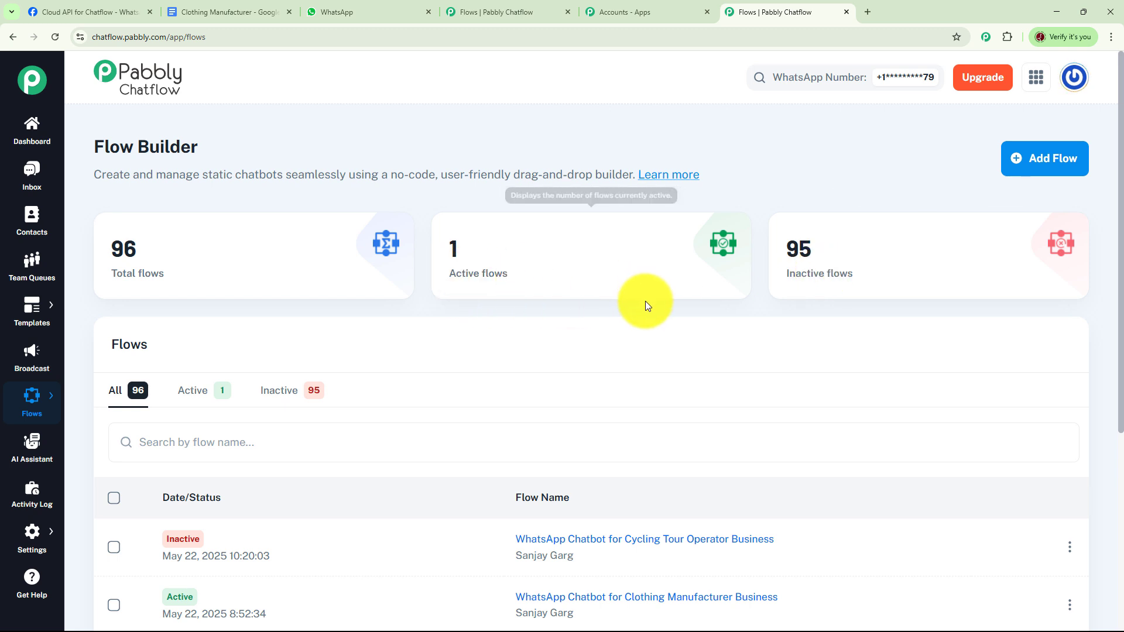
pyautogui.scroll(-3, 683, 311)
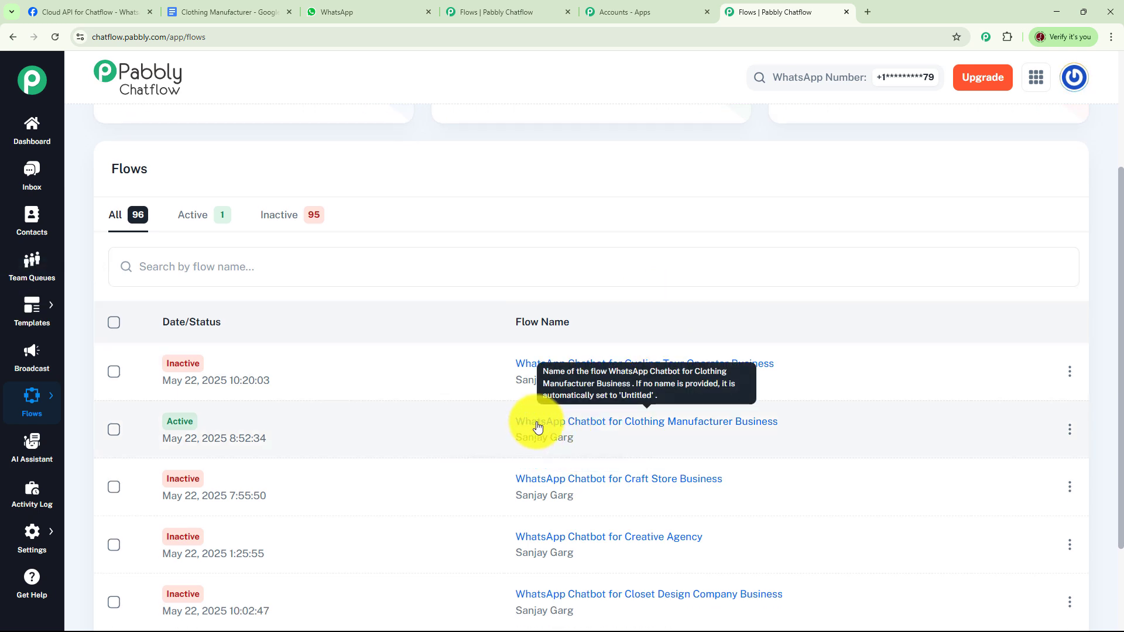
pyautogui.click(538, 428)
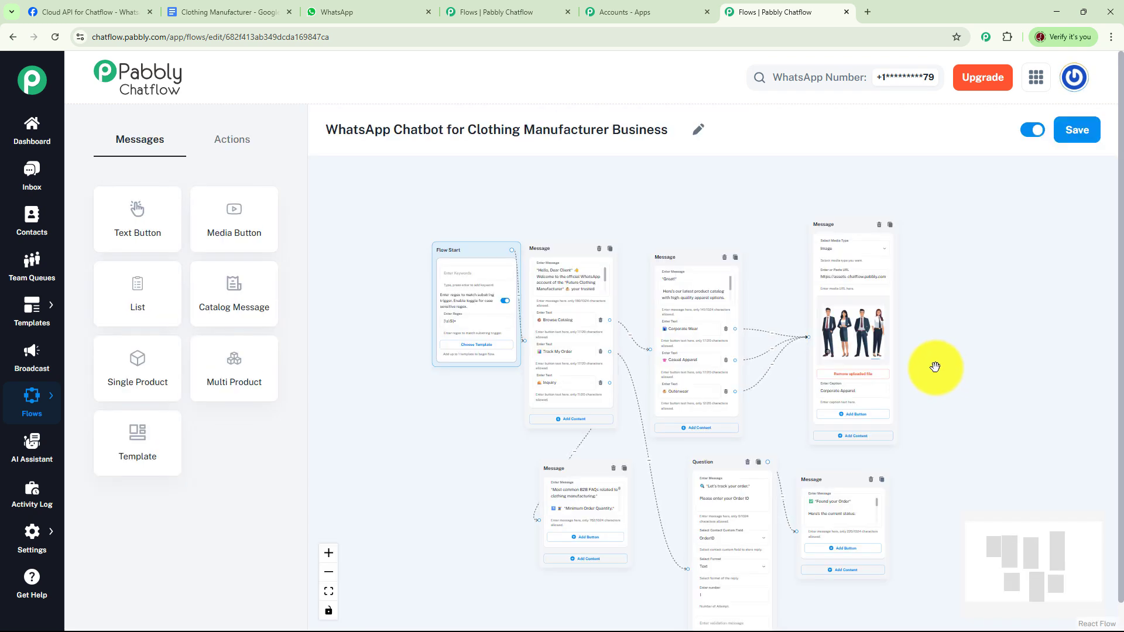
# Move the Flow Start node away from the welcome message node, then set the flow to inactive and save it
pyautogui.moveTo(479, 248); pyautogui.dragTo(442, 224)
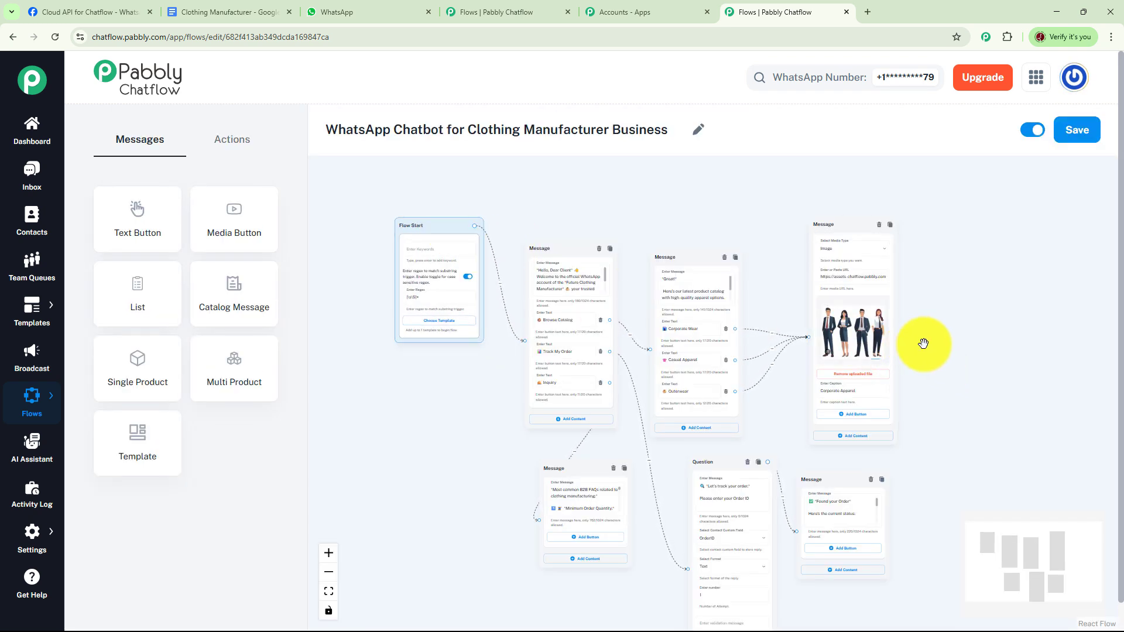
pyautogui.moveTo(969, 336); pyautogui.dragTo(951, 323)
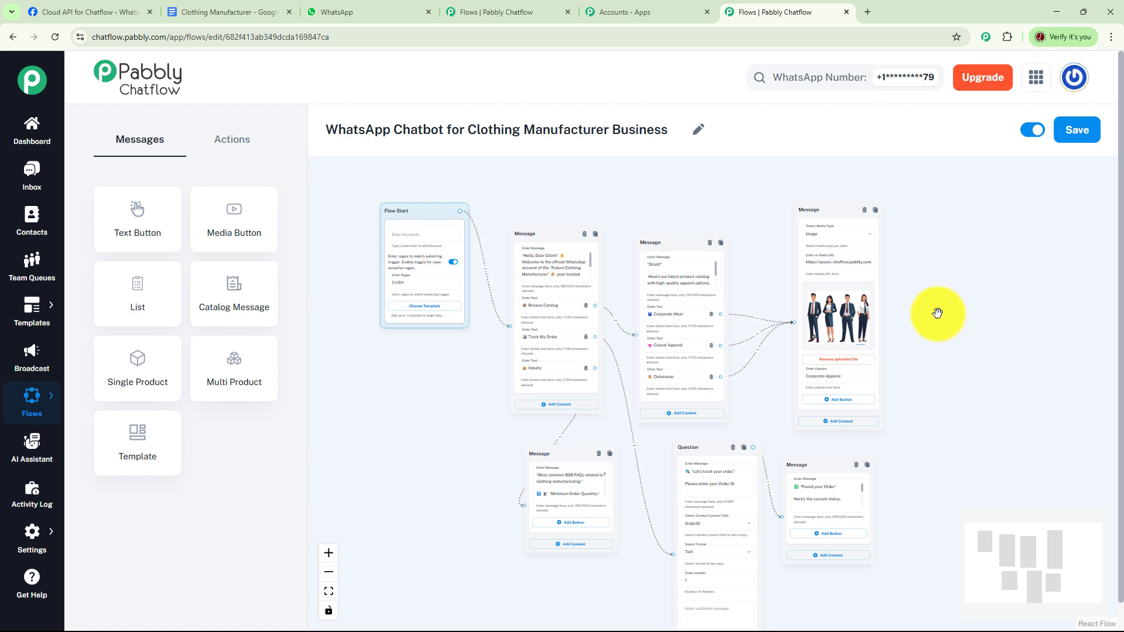
pyautogui.click(1029, 128)
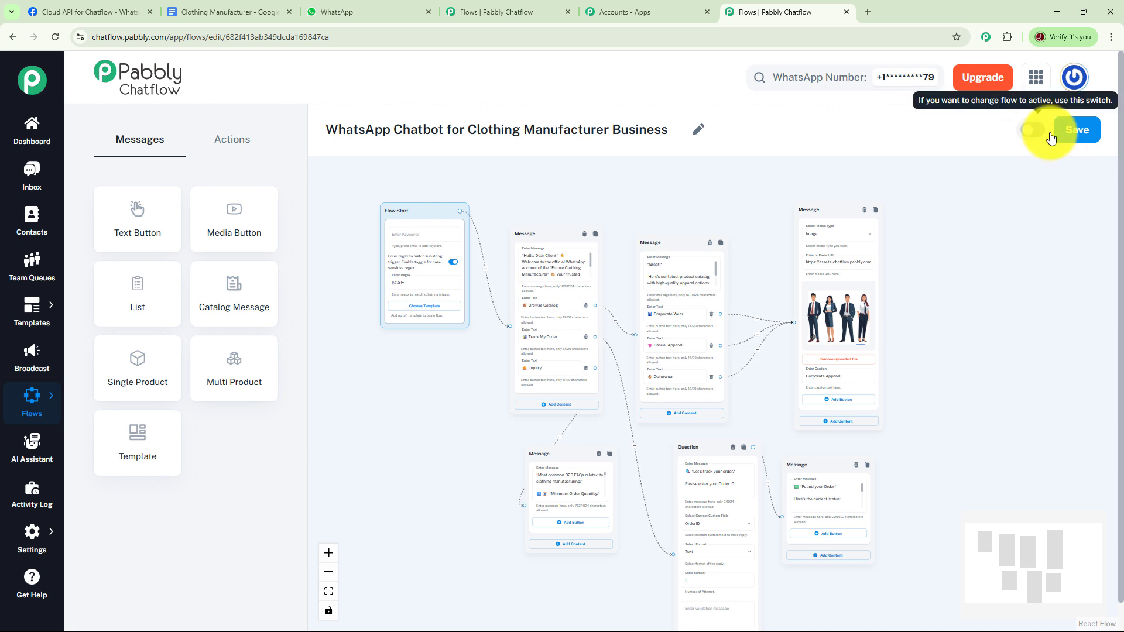
pyautogui.click(1076, 137)
# Return to the list of flows and add a new flow named "WhatsApp Chatbot for Clothing Manufacturer"
pyautogui.moveTo(35, 398)
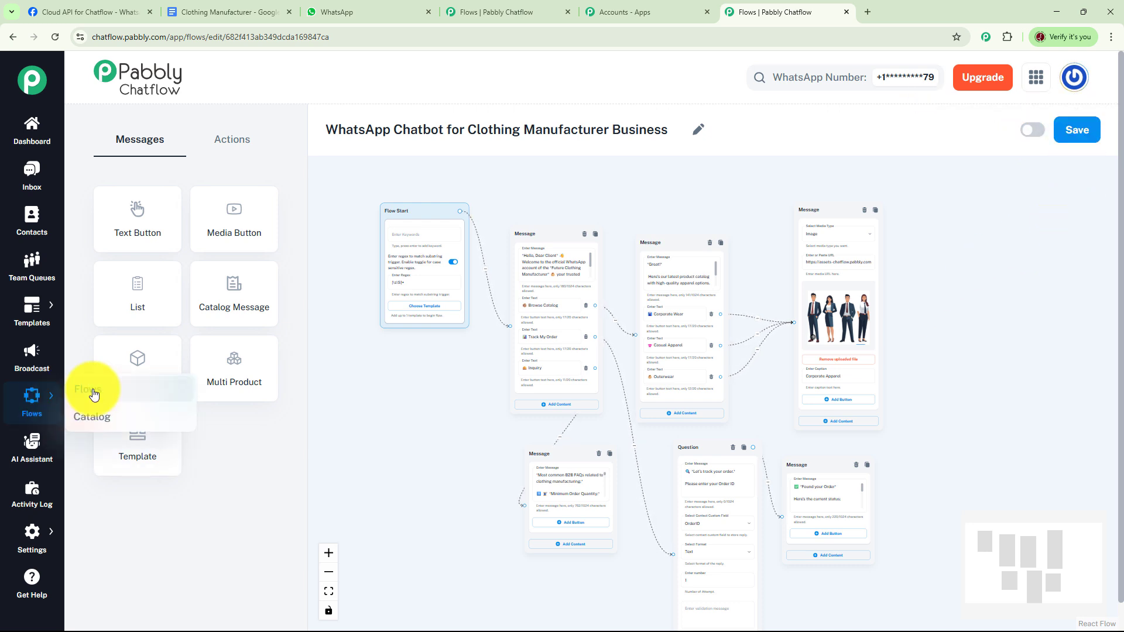
pyautogui.click(87, 390)
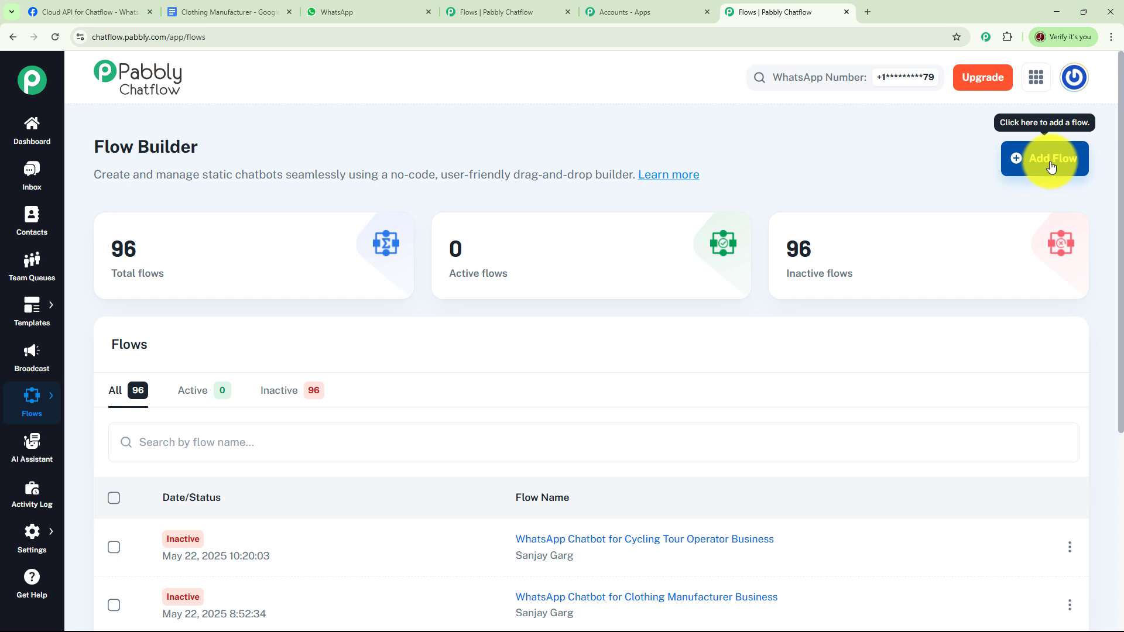
pyautogui.click(1048, 166)
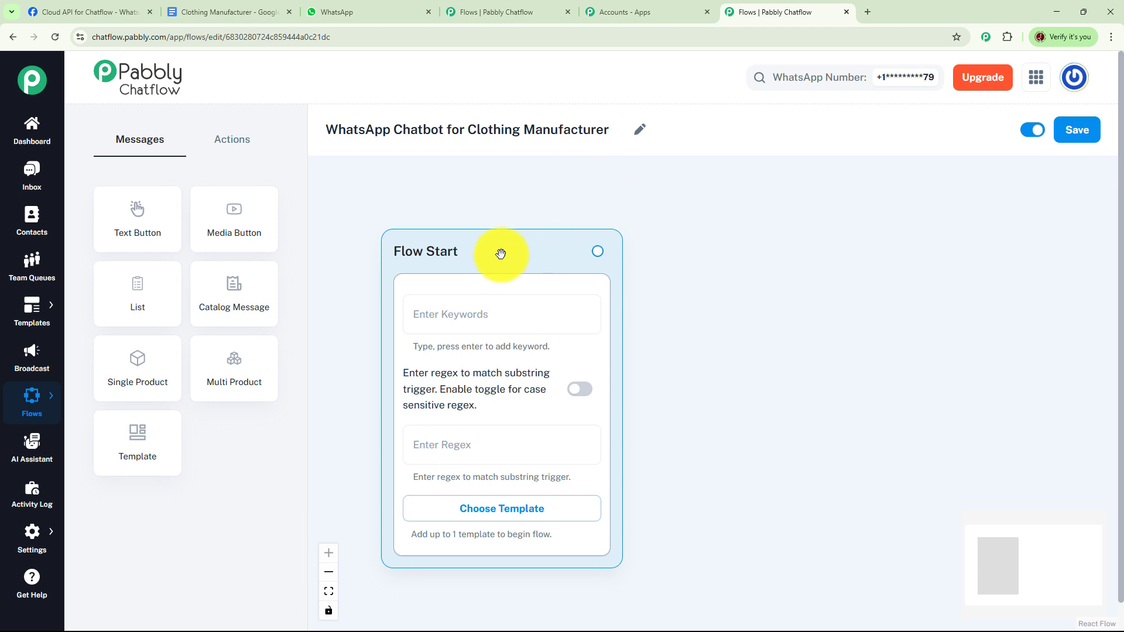
# Set the Flow Start trigger regex to [\s\S]+ and enable case-sensitive matching
pyautogui.moveTo(497, 248); pyautogui.dragTo(464, 199)
pyautogui.click(458, 259)
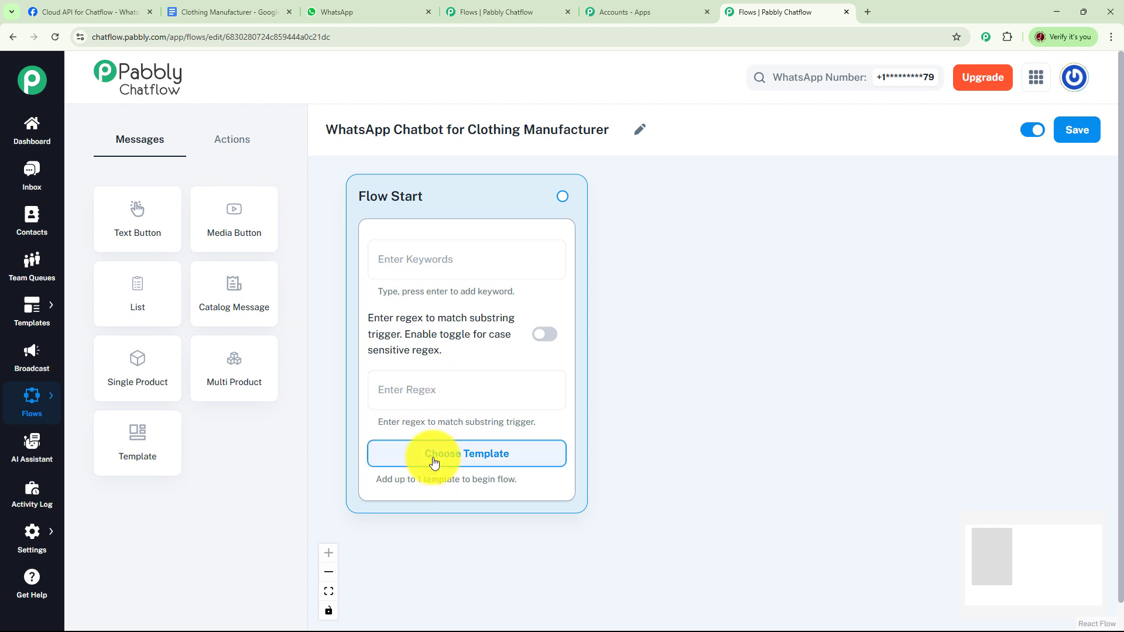
pyautogui.click(429, 389)
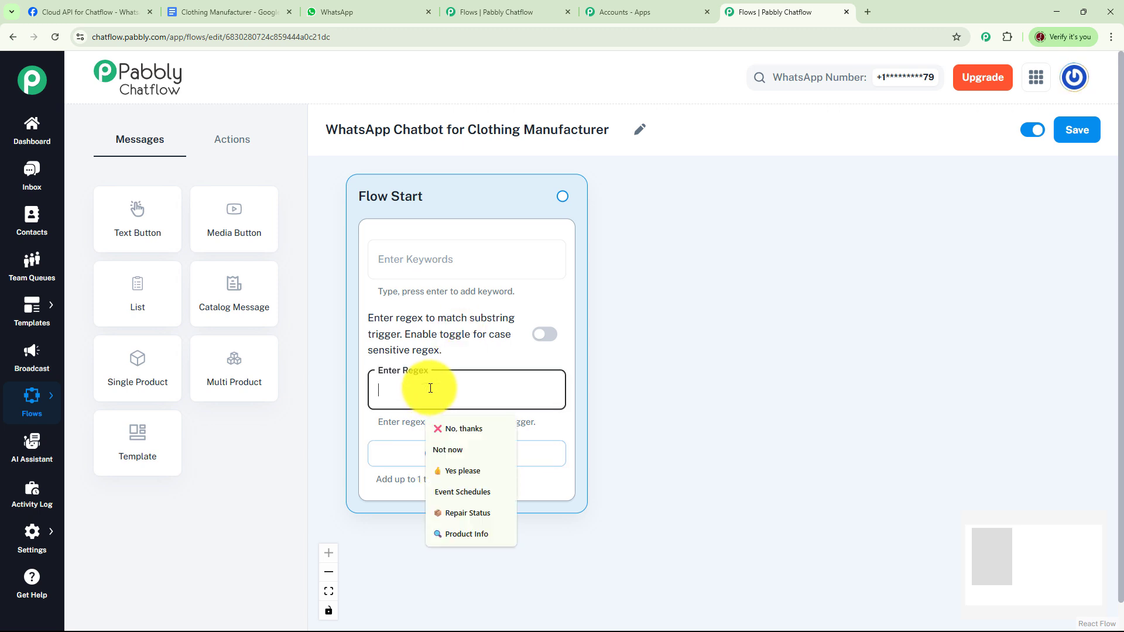
pyautogui.write('[\\s\\S]+')
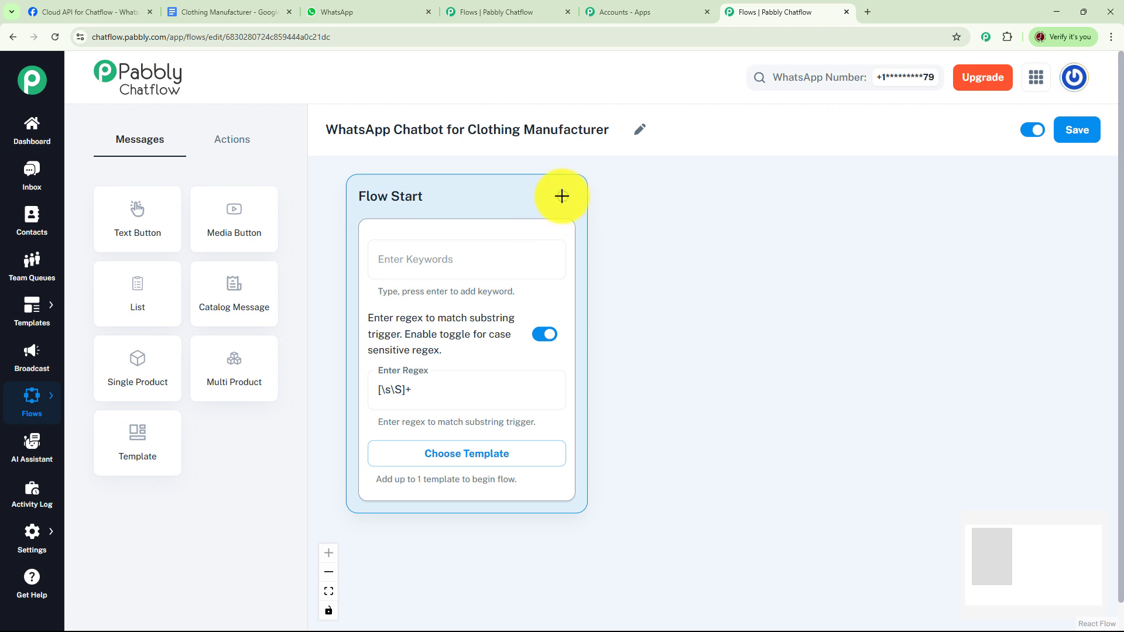
# Connect a Text + Button message to Flow Start with the Future Clothing Manufacturer welcome text and buttons Browse Catalog, Track My Order and Inquiry
pyautogui.moveTo(562, 196); pyautogui.dragTo(692, 206)
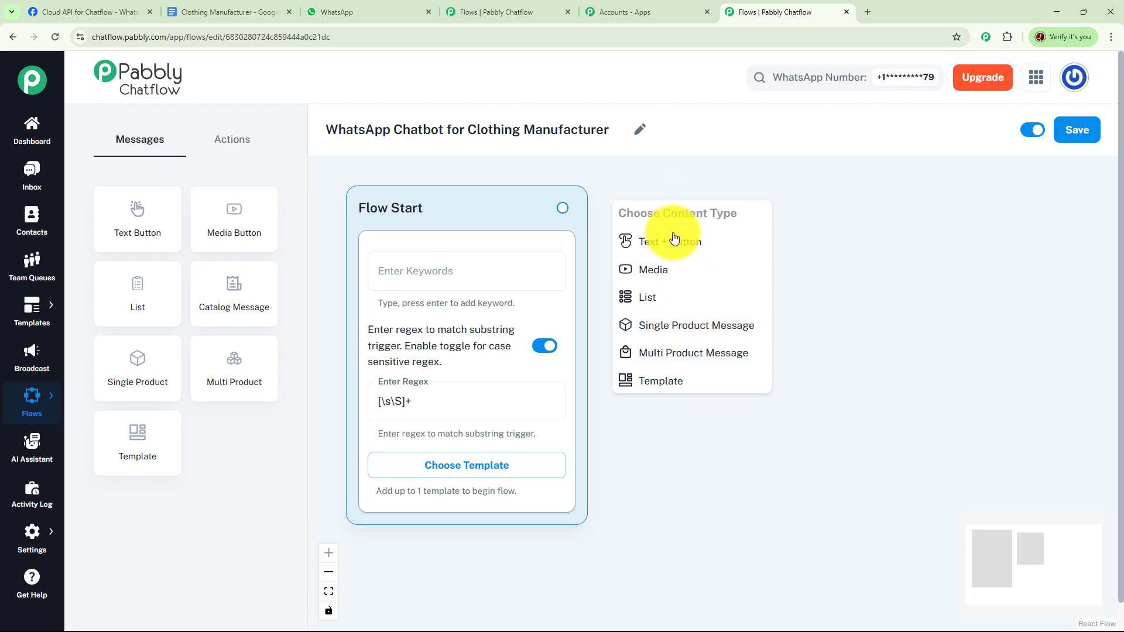
pyautogui.click(243, 145)
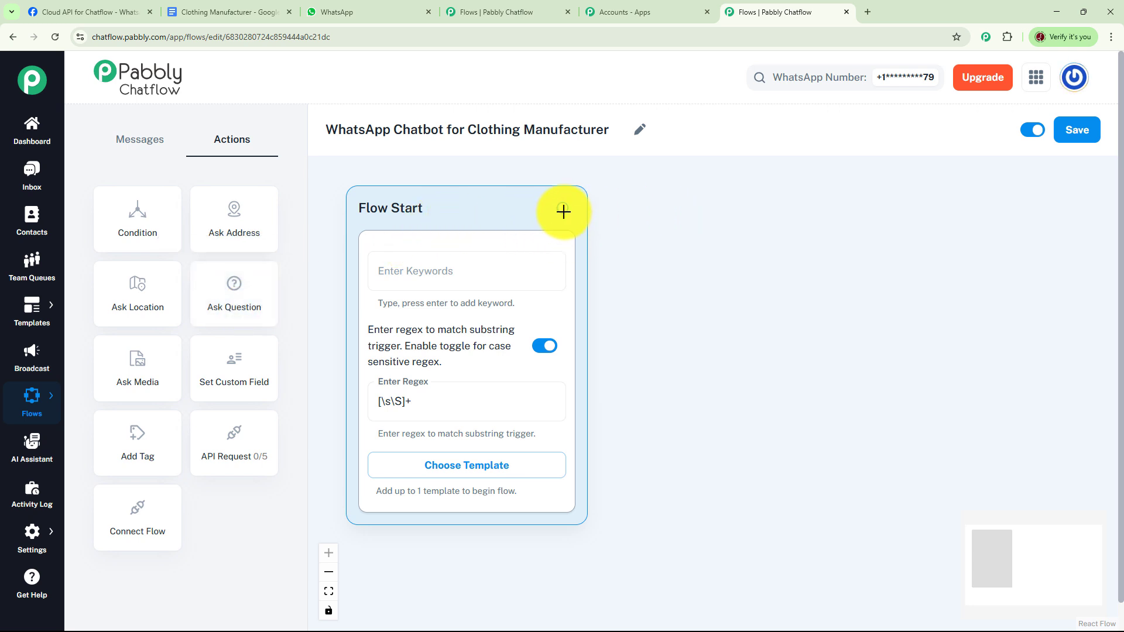
pyautogui.moveTo(563, 209); pyautogui.dragTo(690, 220)
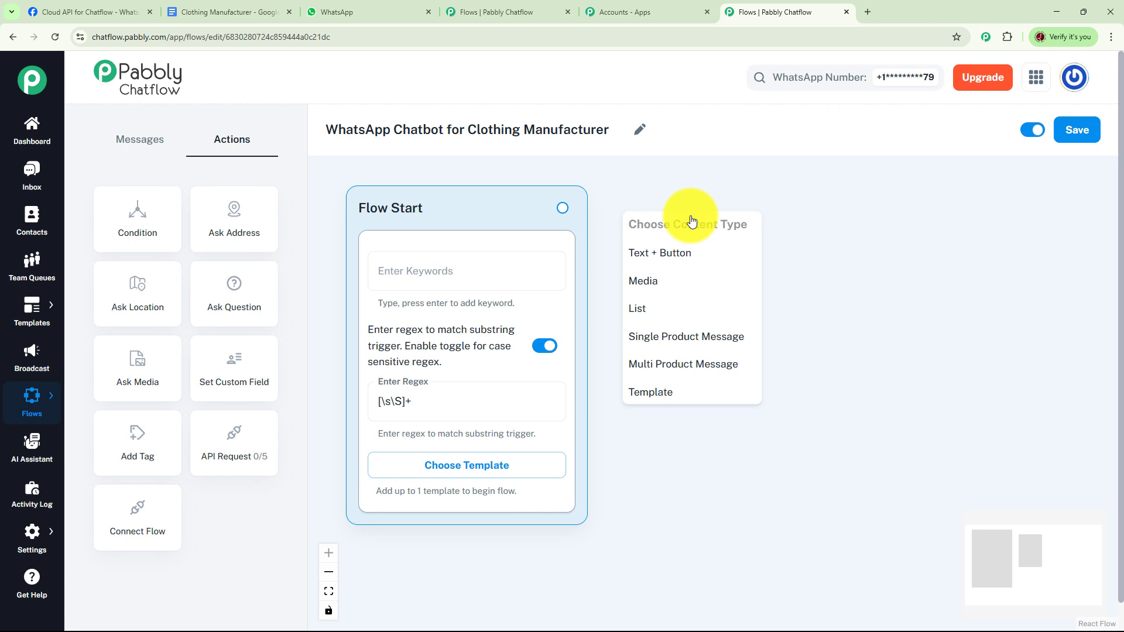
pyautogui.click(685, 251)
pyautogui.hotkey('ctrl', 'v')
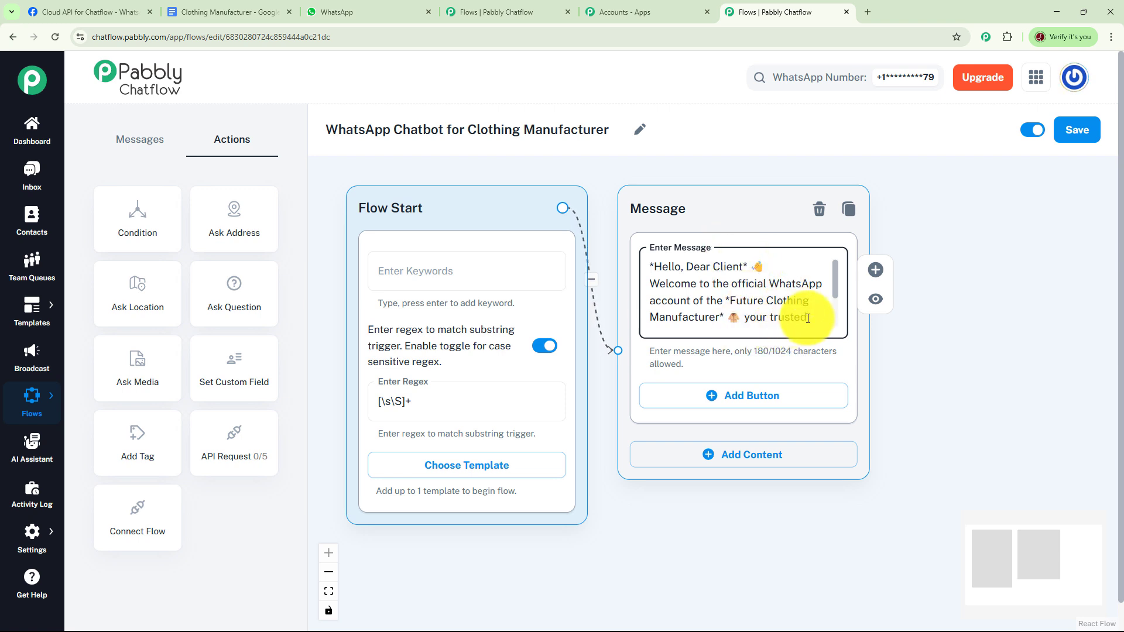
pyautogui.moveTo(837, 275); pyautogui.dragTo(843, 316)
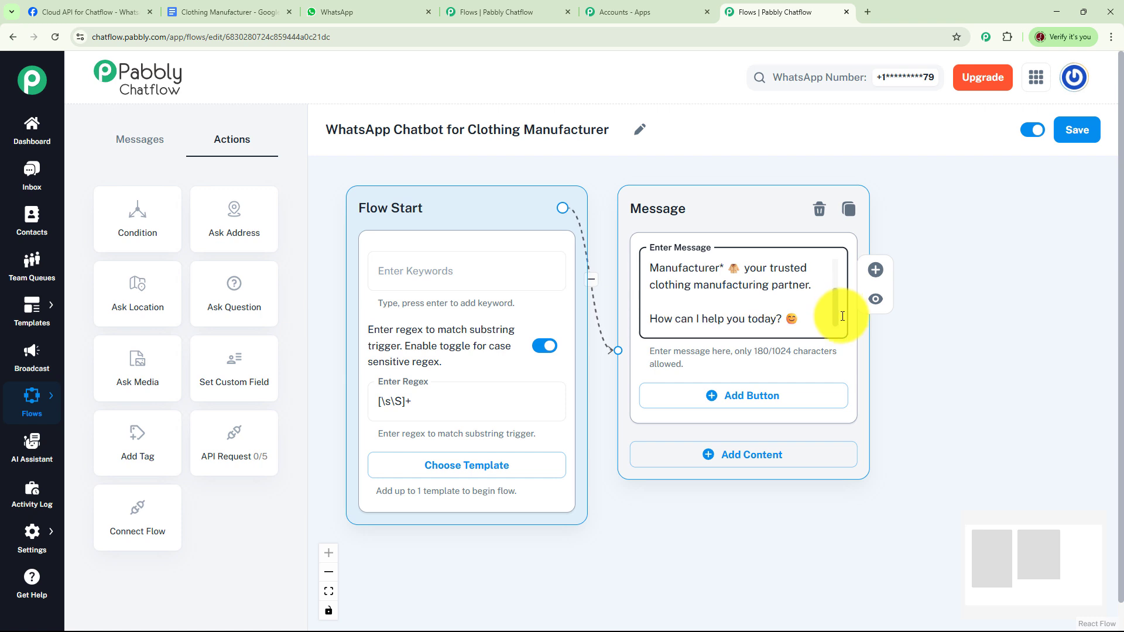
pyautogui.moveTo(906, 381); pyautogui.dragTo(635, 304)
pyautogui.click(451, 346)
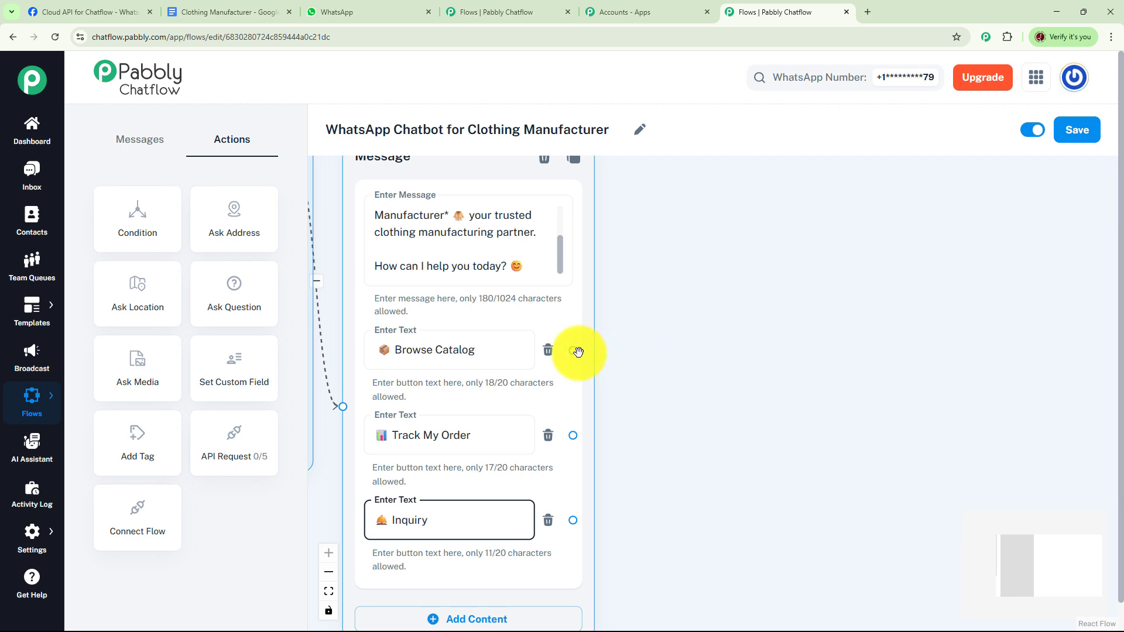
# Connect a Text + Button message to Browse Catalog with the product catalog text and buttons Corporate Wear, Casual Apparel and Outerwear
pyautogui.moveTo(573, 350); pyautogui.dragTo(697, 211)
pyautogui.click(731, 255)
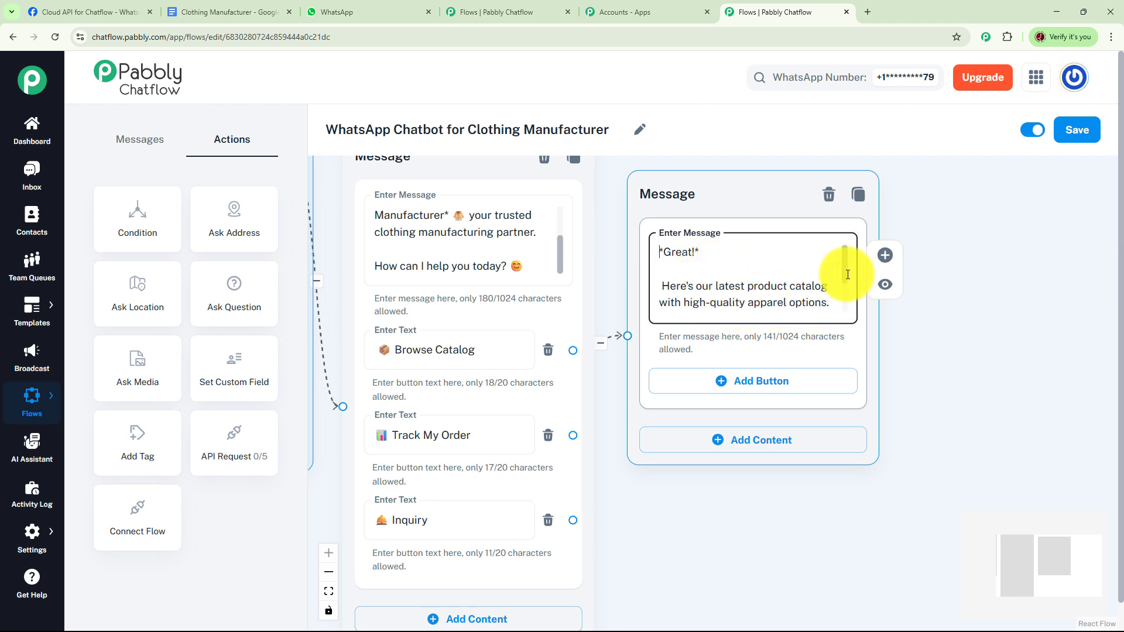
pyautogui.moveTo(848, 274); pyautogui.dragTo(850, 310)
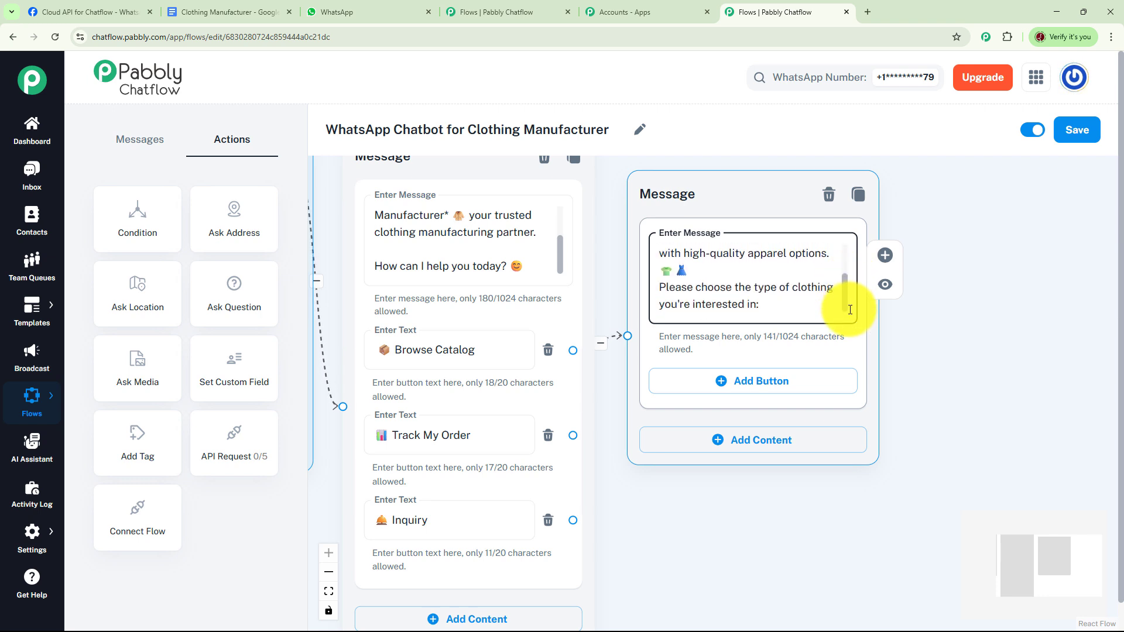
pyautogui.moveTo(894, 311); pyautogui.dragTo(712, 241)
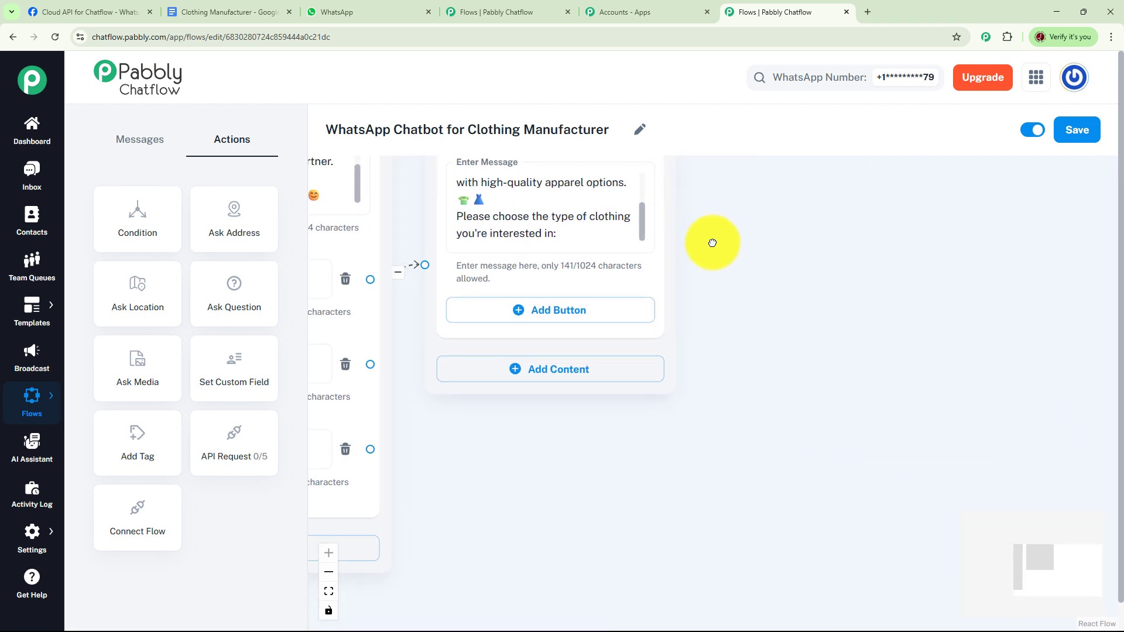
pyautogui.click(523, 309)
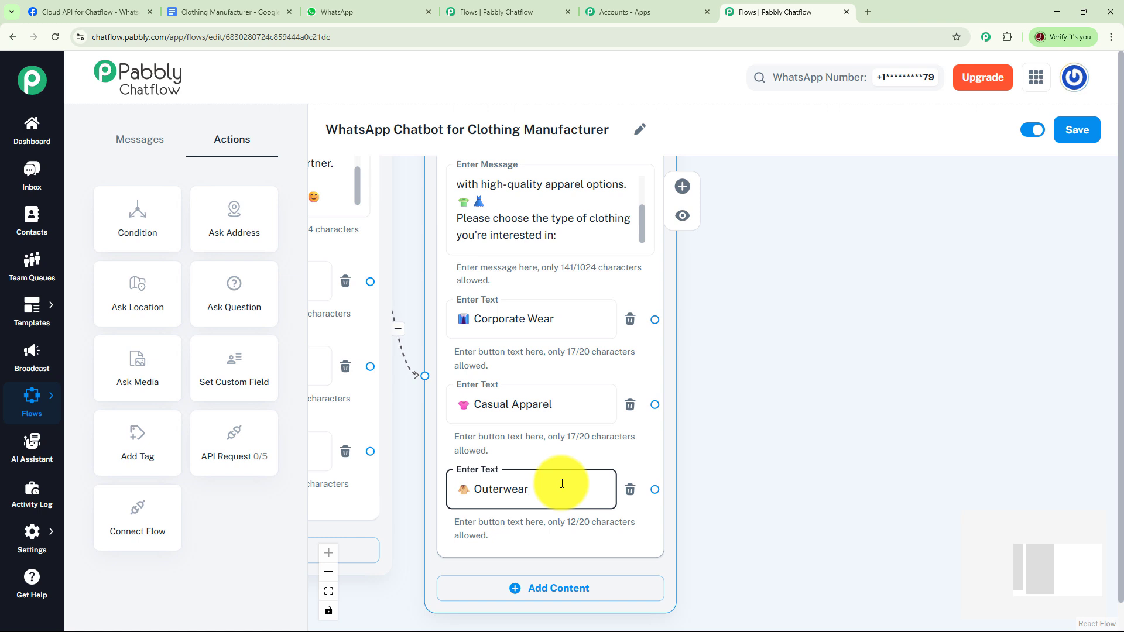
pyautogui.click(715, 388)
# Connect a Media message to the Corporate Wear button, set its type to Image and upload the picture of four people in business attire
pyautogui.moveTo(715, 388); pyautogui.dragTo(647, 406)
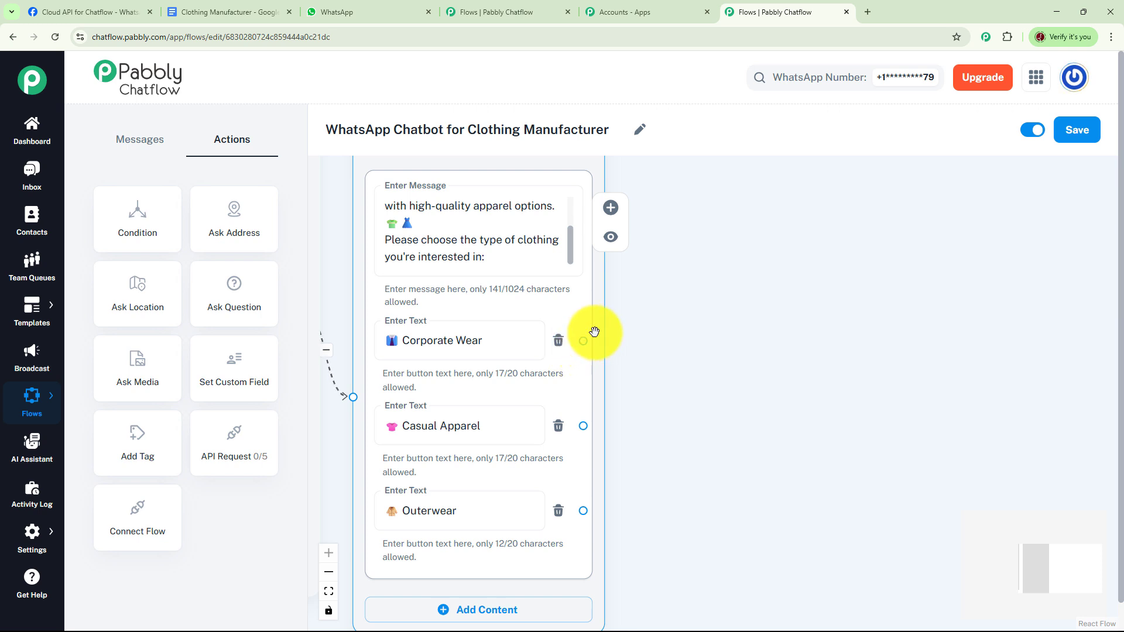
pyautogui.moveTo(586, 342); pyautogui.dragTo(686, 222)
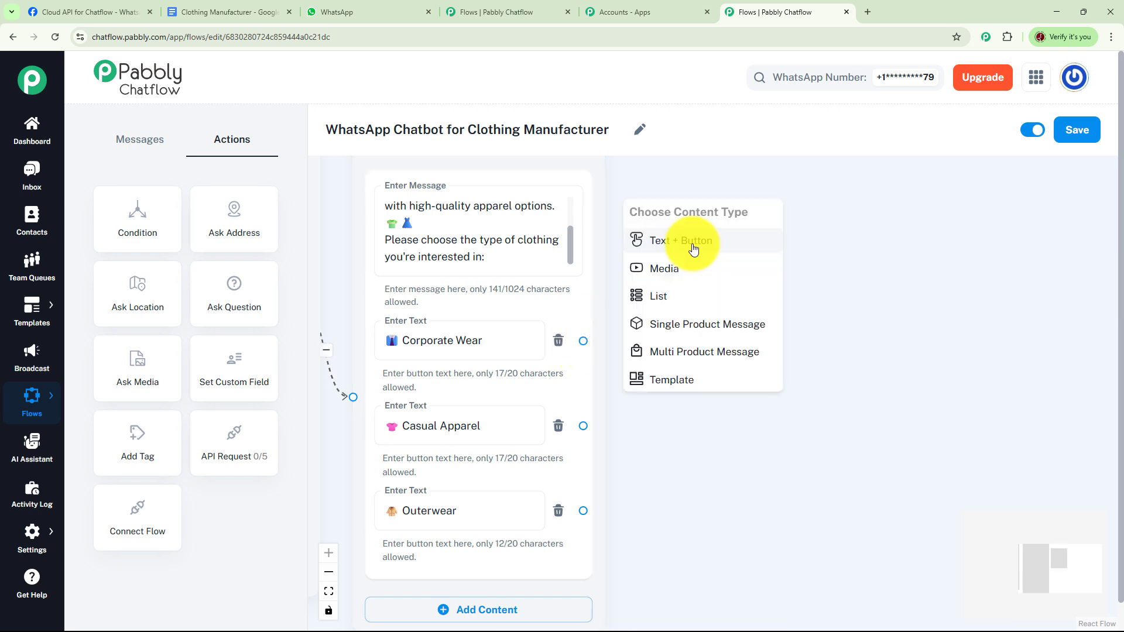
pyautogui.click(667, 269)
pyautogui.moveTo(744, 236); pyautogui.dragTo(746, 206)
pyautogui.click(818, 255)
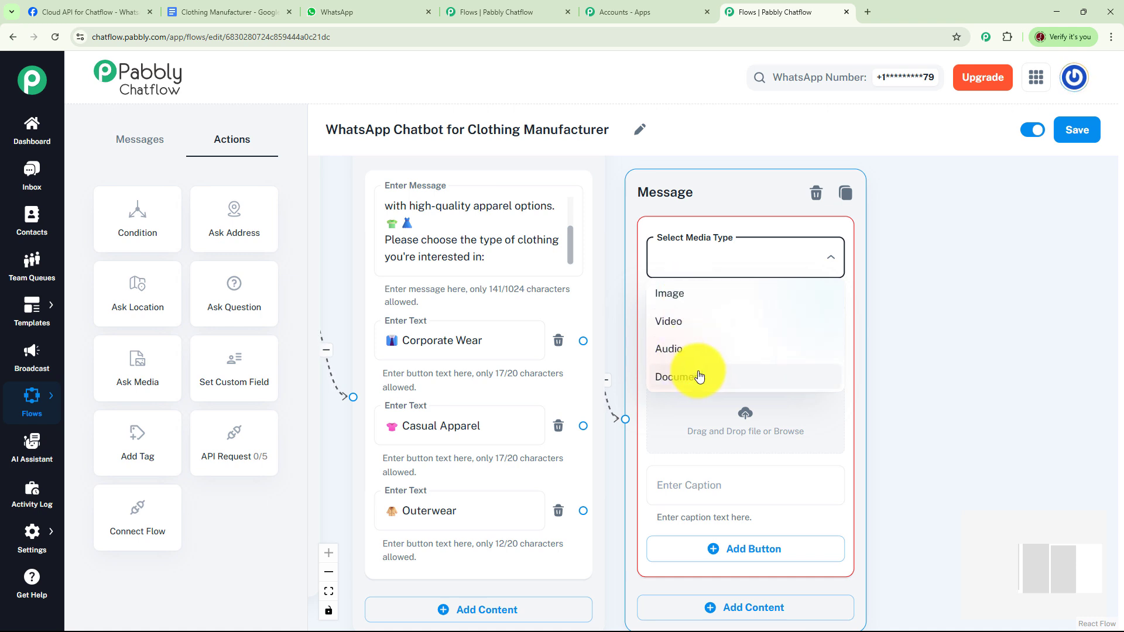
pyautogui.click(678, 299)
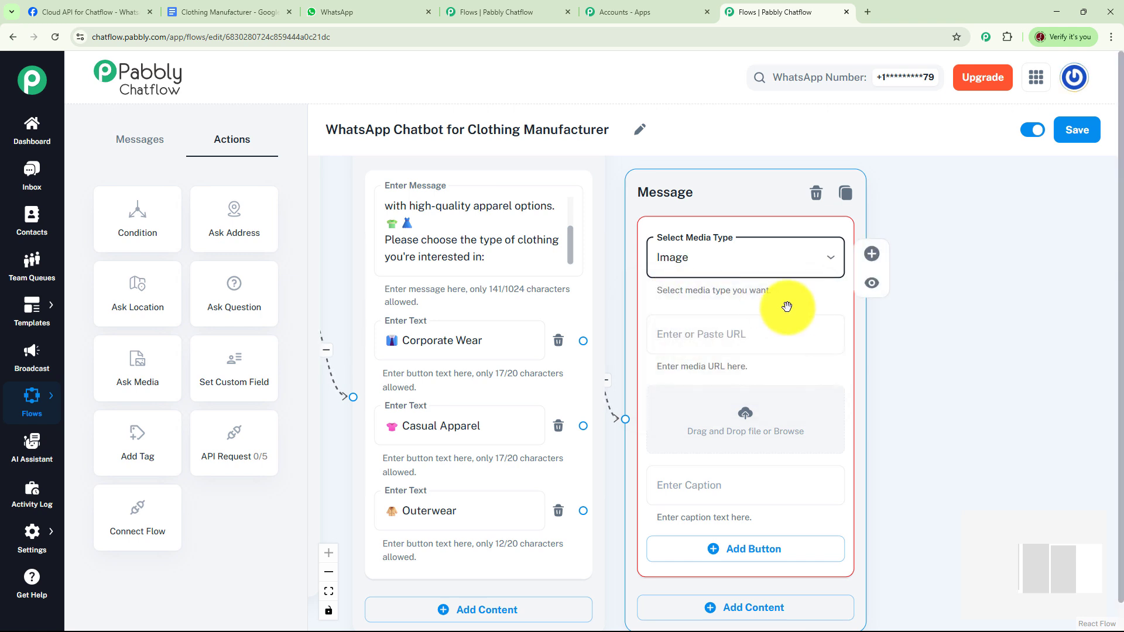
pyautogui.click(742, 339)
pyautogui.moveTo(896, 343); pyautogui.dragTo(899, 311)
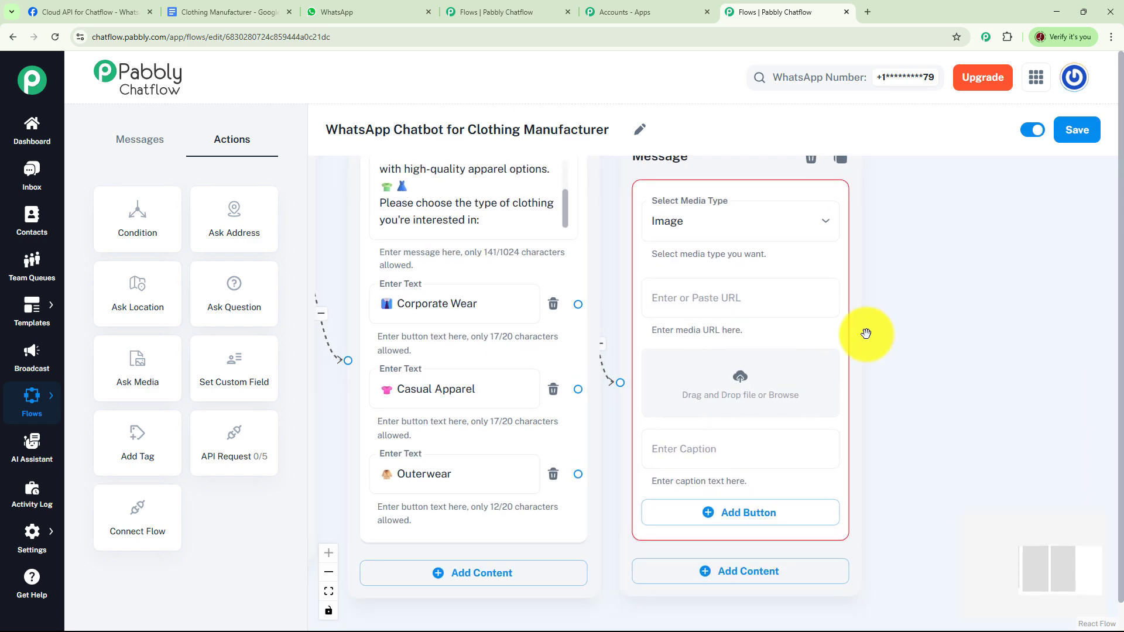
pyautogui.click(740, 378)
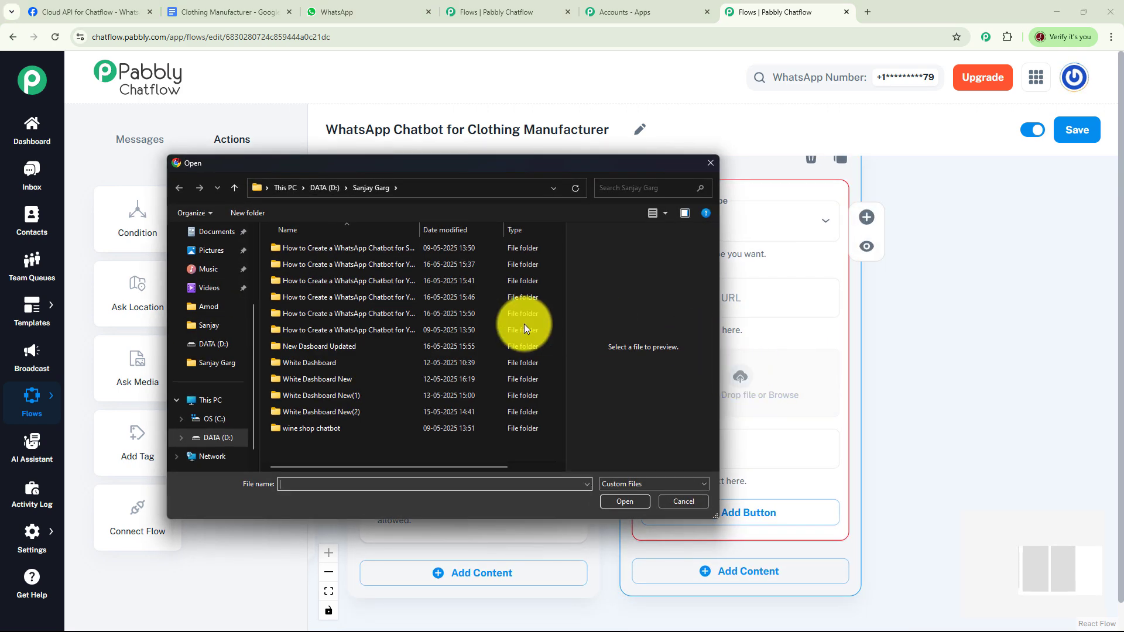
pyautogui.doubleClick(519, 319)
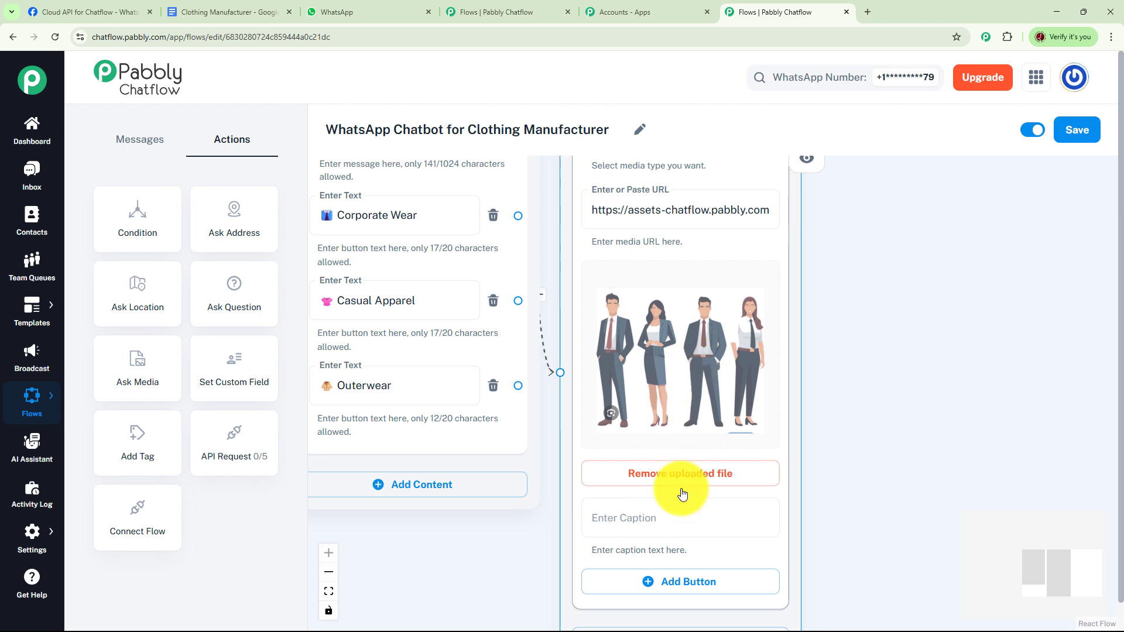
# Caption the uploaded business attire image "Corporate Apparel"
pyautogui.click(656, 523)
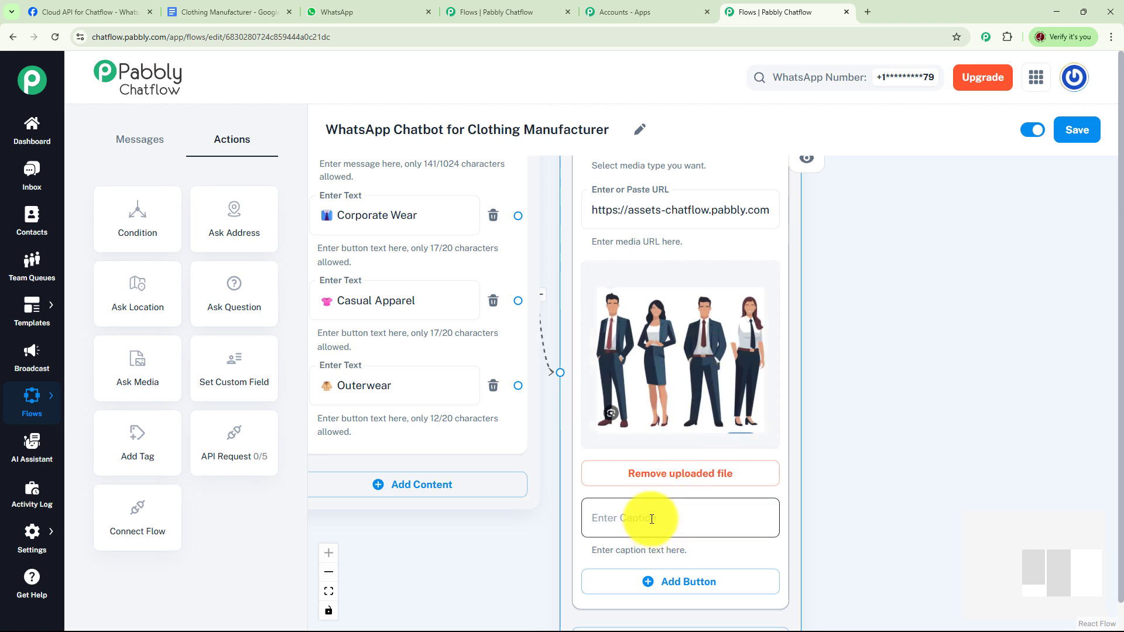
pyautogui.click(673, 517)
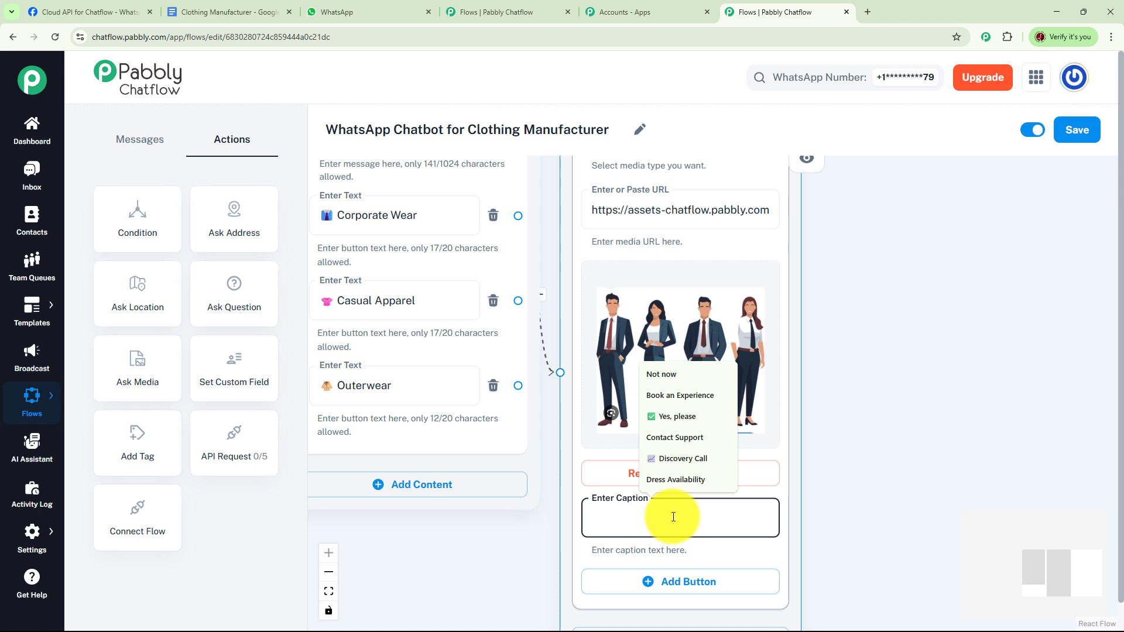
pyautogui.write('Corporate Apparel')
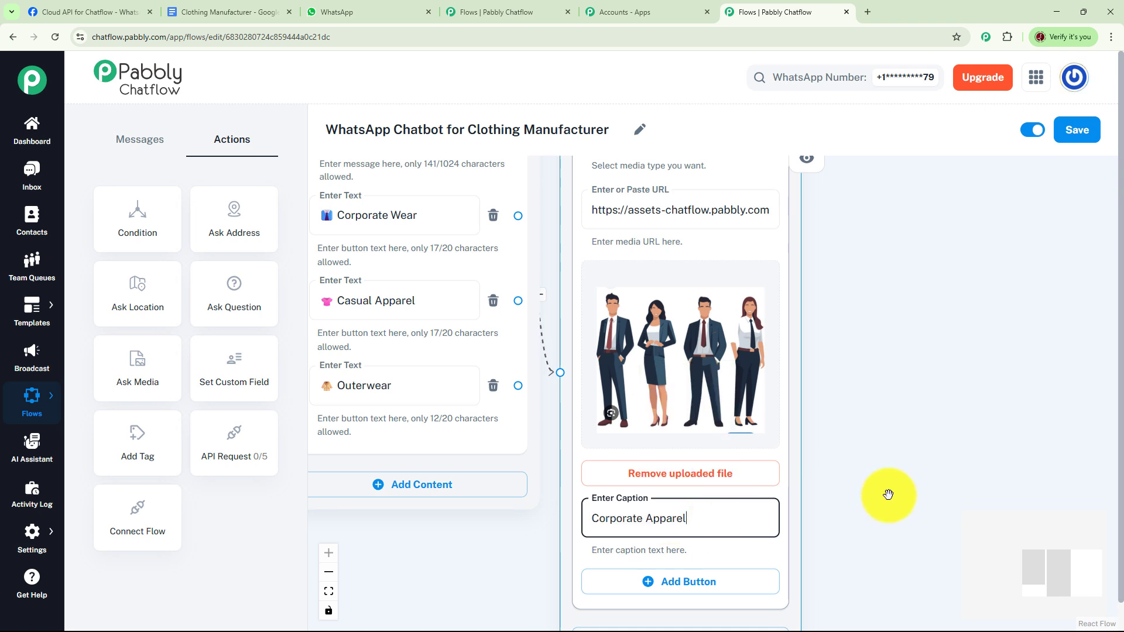
pyautogui.click(886, 487)
# Connect the Casual Apparel and Outerwear buttons to the Corporate Apparel image message
pyautogui.moveTo(912, 398); pyautogui.dragTo(911, 401)
pyautogui.moveTo(911, 402); pyautogui.dragTo(893, 428)
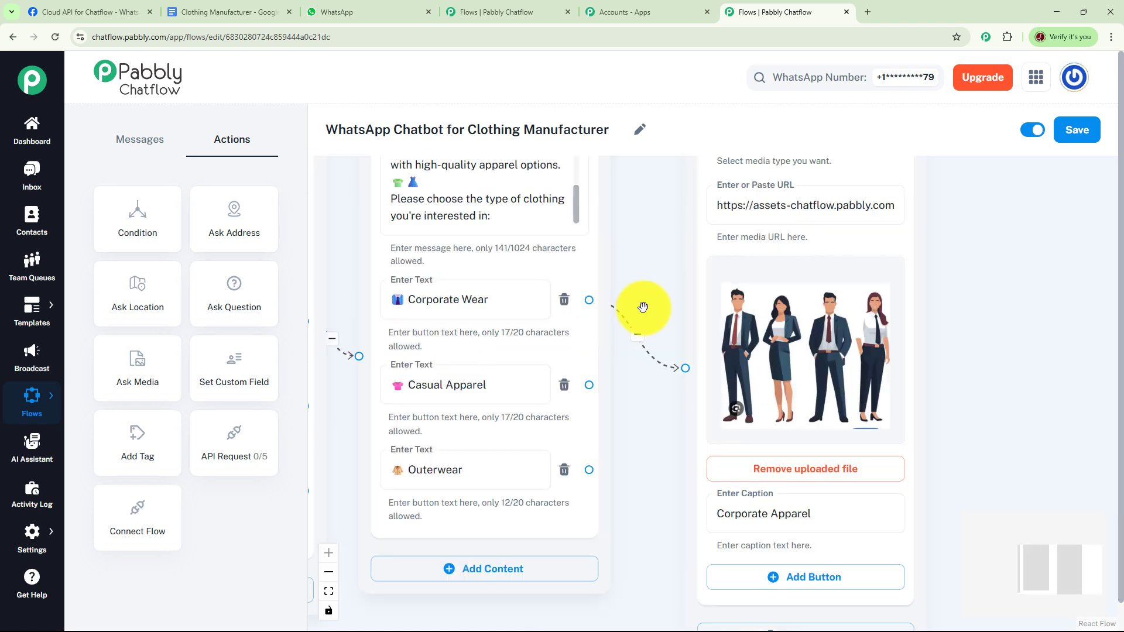
pyautogui.click(527, 305)
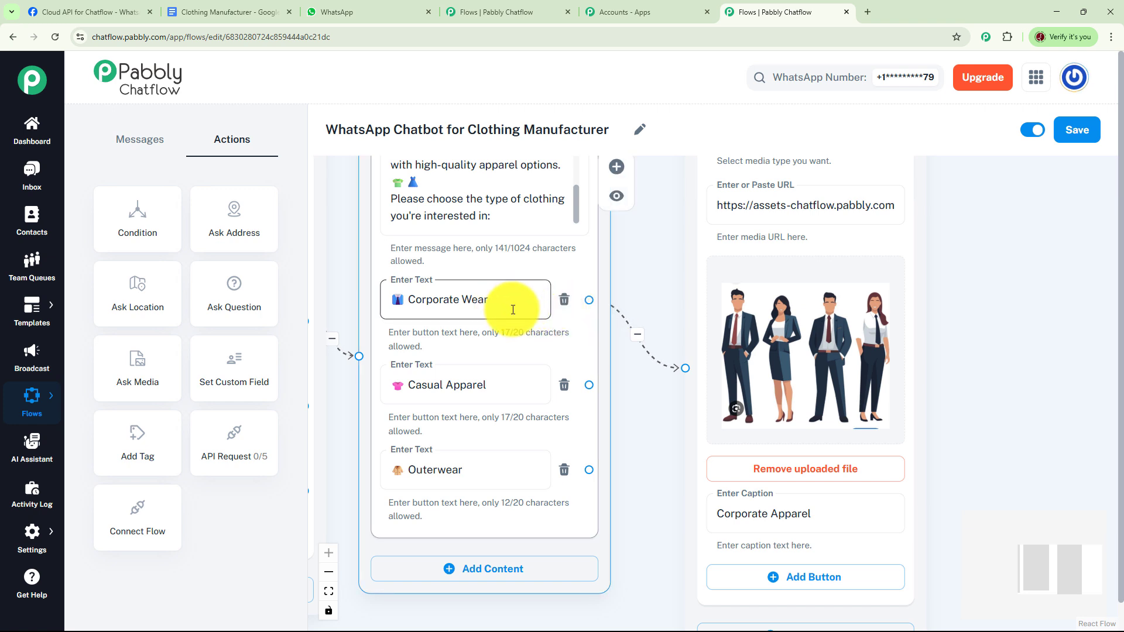
pyautogui.click(681, 330)
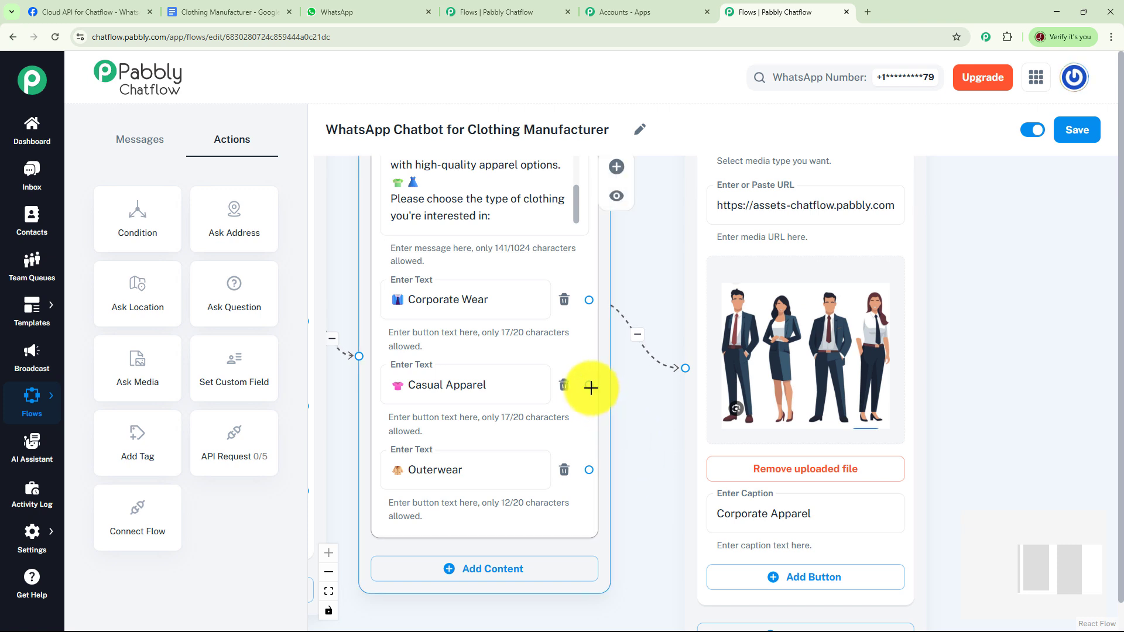
pyautogui.moveTo(591, 385); pyautogui.dragTo(685, 368)
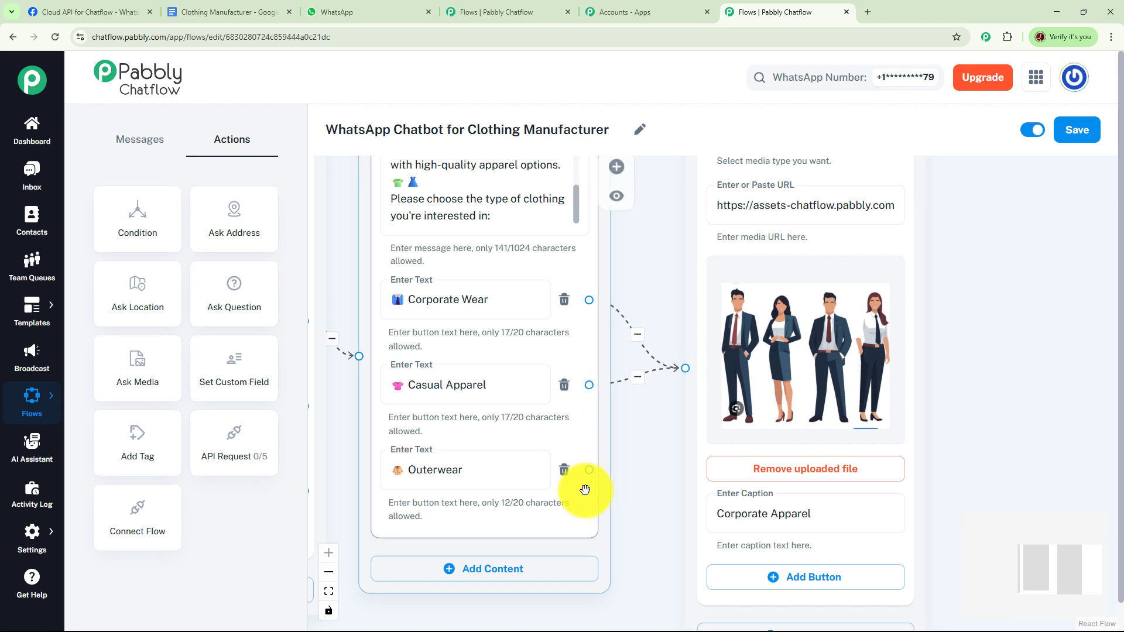
pyautogui.moveTo(589, 469); pyautogui.dragTo(684, 369)
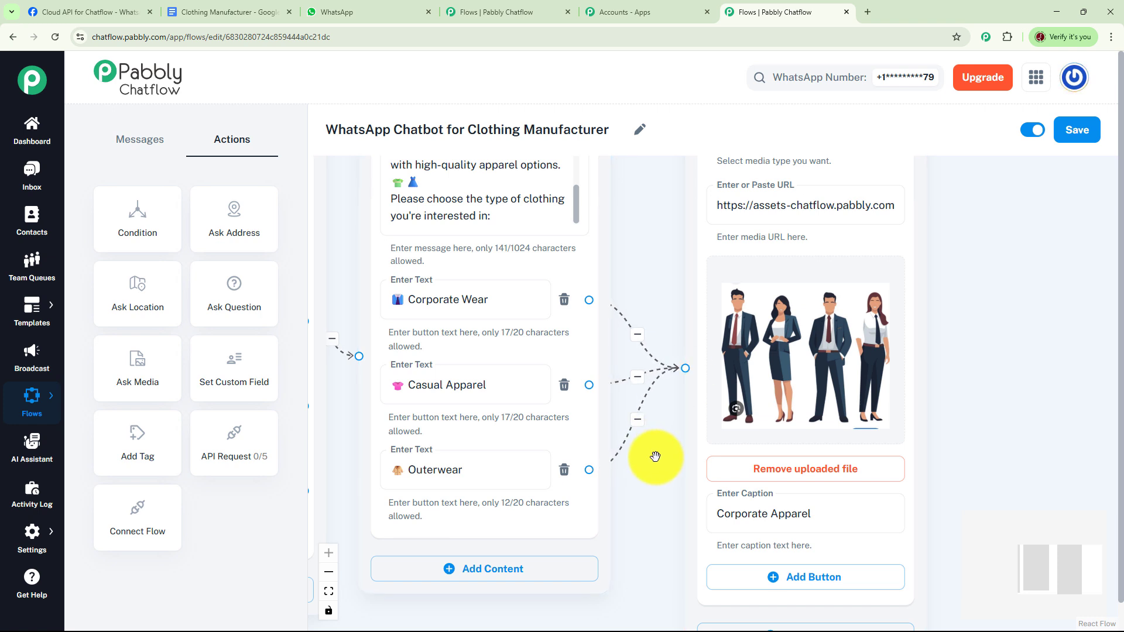
# Add an Ask Question node below the catalog message and connect the Track My Order button to it
pyautogui.moveTo(651, 474); pyautogui.dragTo(806, 384)
pyautogui.moveTo(629, 539); pyautogui.dragTo(741, 441)
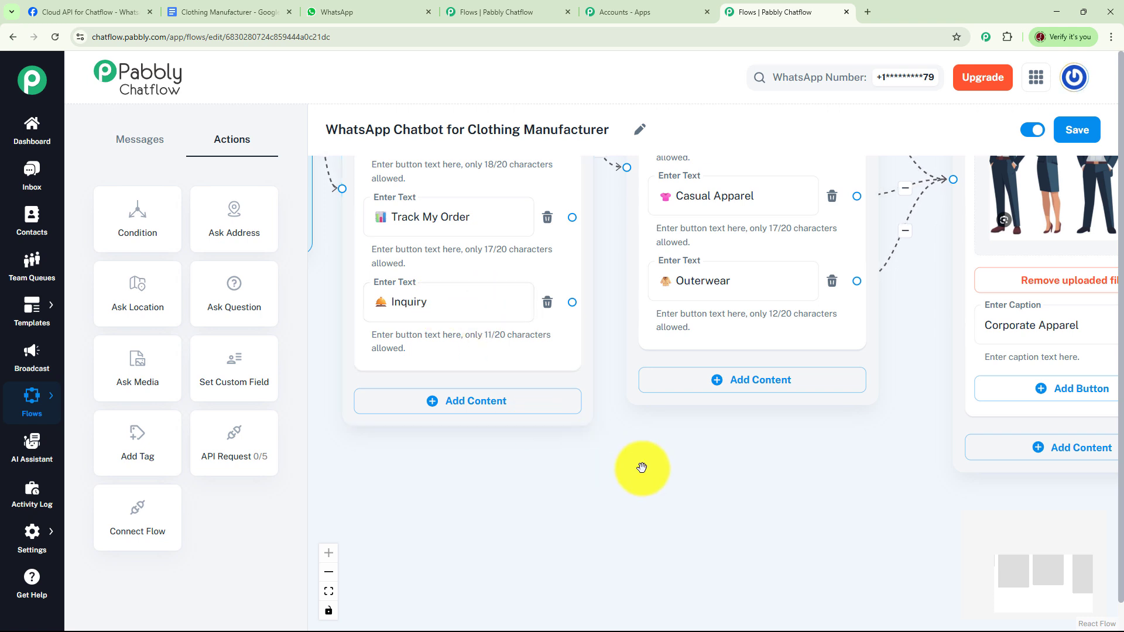
pyautogui.moveTo(641, 468); pyautogui.dragTo(641, 465)
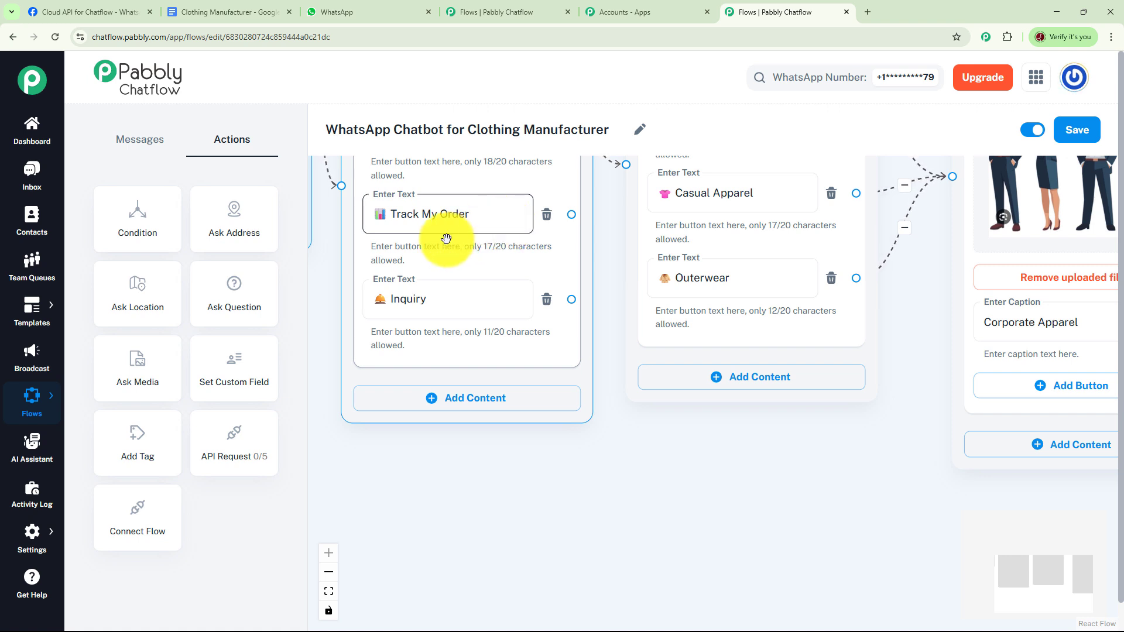
pyautogui.moveTo(246, 307); pyautogui.dragTo(642, 489)
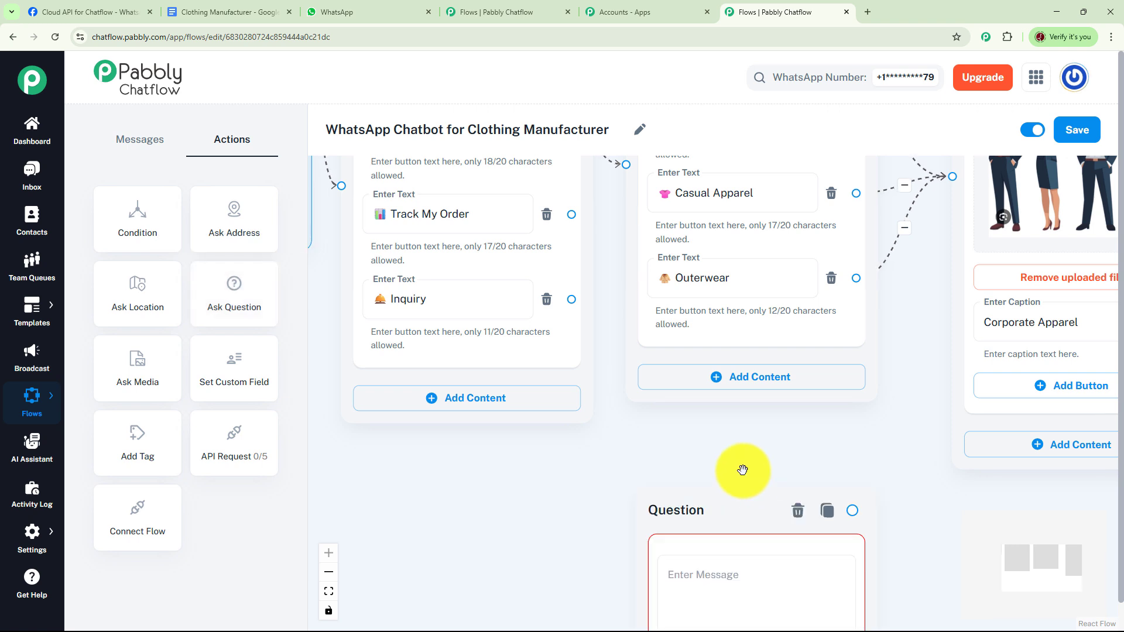
pyautogui.moveTo(675, 386); pyautogui.dragTo(654, 351)
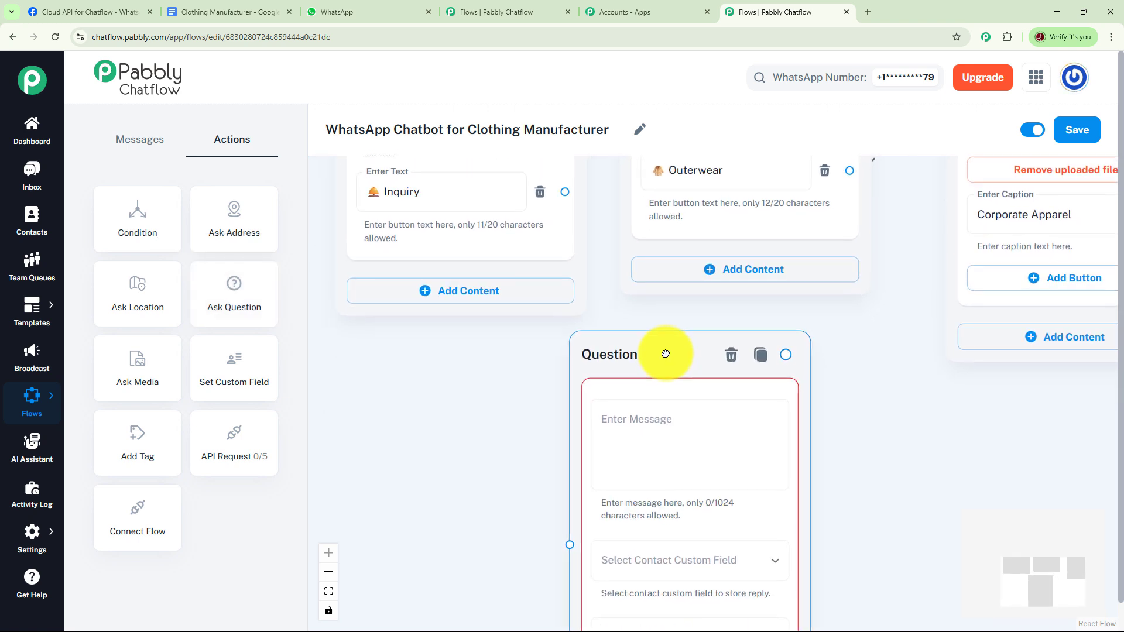
pyautogui.moveTo(478, 371); pyautogui.dragTo(473, 429)
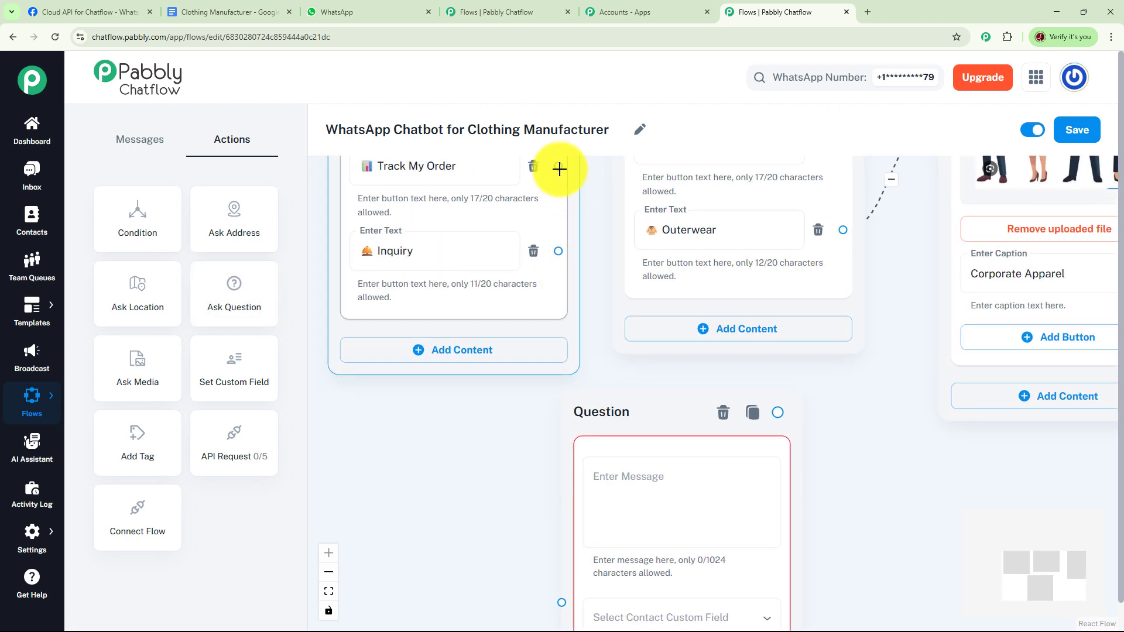
pyautogui.moveTo(559, 168); pyautogui.dragTo(563, 510)
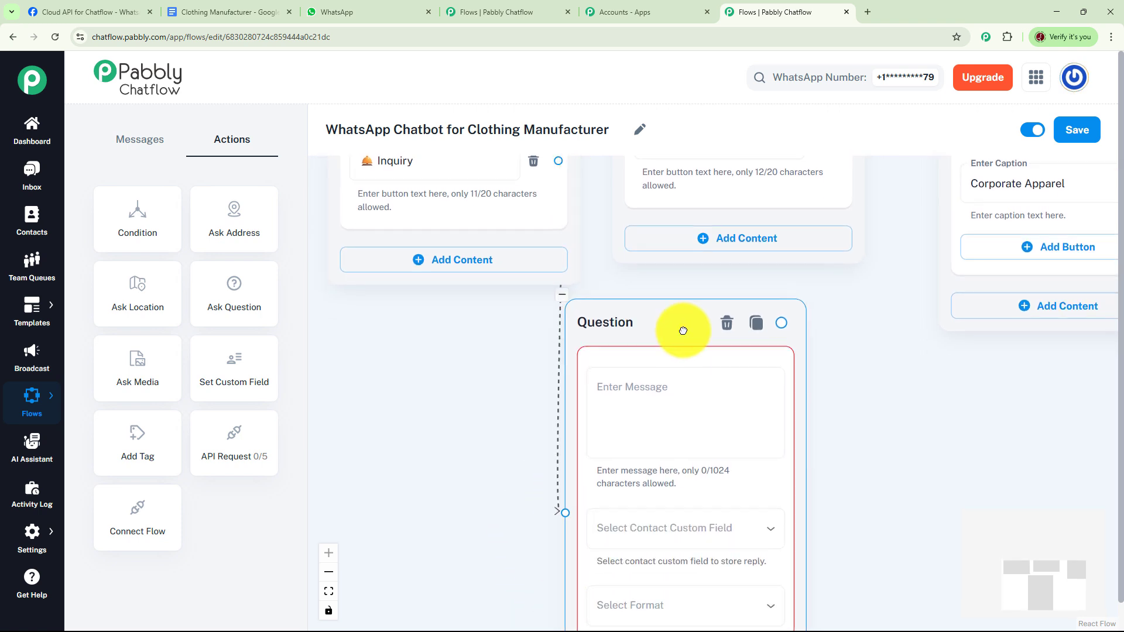
pyautogui.moveTo(683, 331); pyautogui.dragTo(735, 316)
# Set the question's message to "🔍 *Let's track your order.*" followed by "Please enter your Order ID"
pyautogui.click(710, 374)
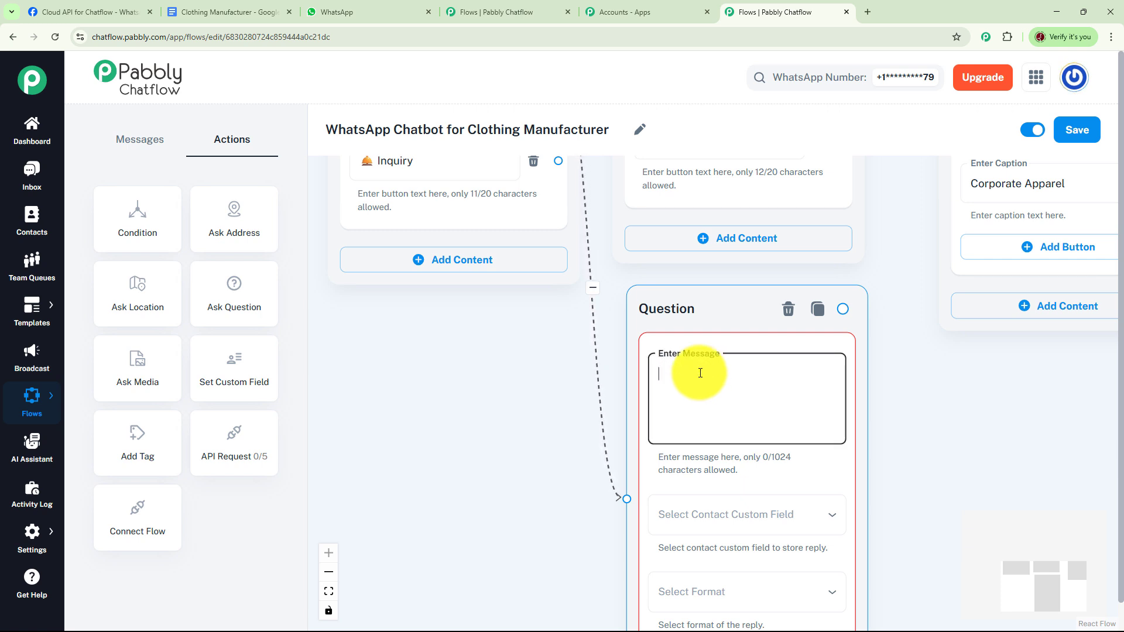
pyautogui.write('🔍 *Let’s track your order.*  Please enter your Order ID')
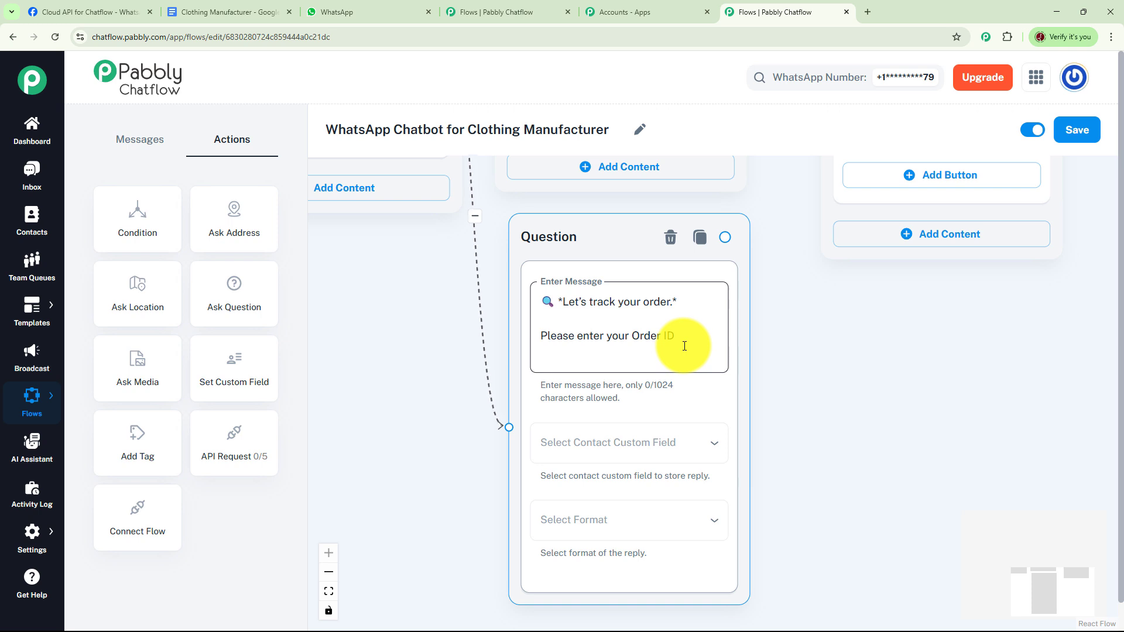
pyautogui.moveTo(787, 352); pyautogui.dragTo(781, 311)
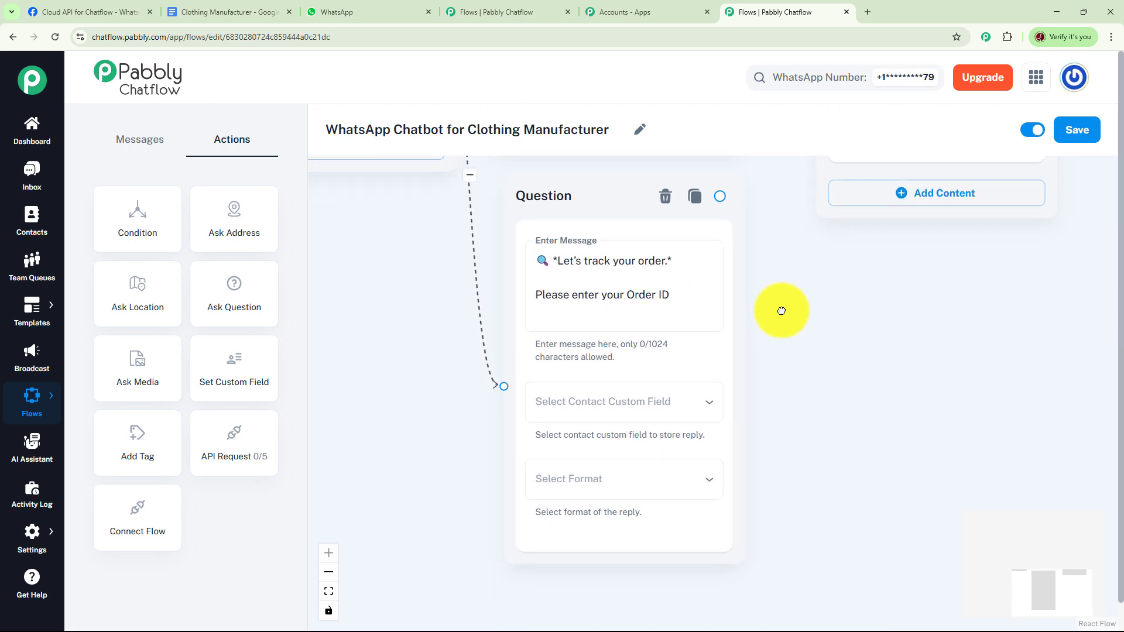
# Store the question's reply in the OrderID contact custom field and set the reply format to Text
pyautogui.click(650, 422)
pyautogui.click(701, 409)
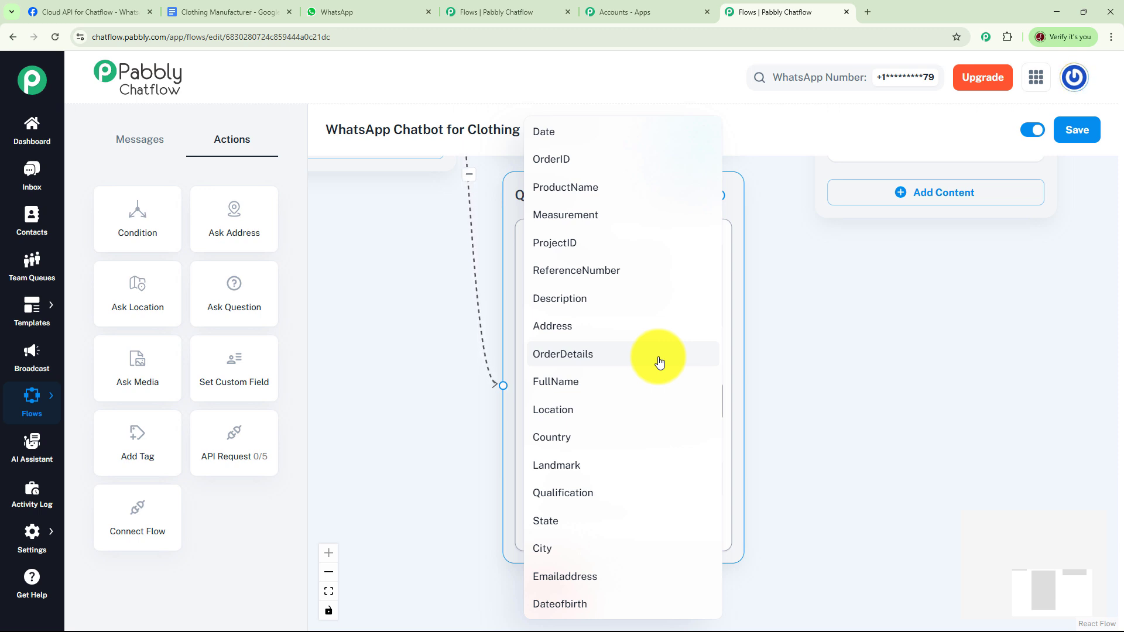
pyautogui.click(562, 158)
pyautogui.click(574, 489)
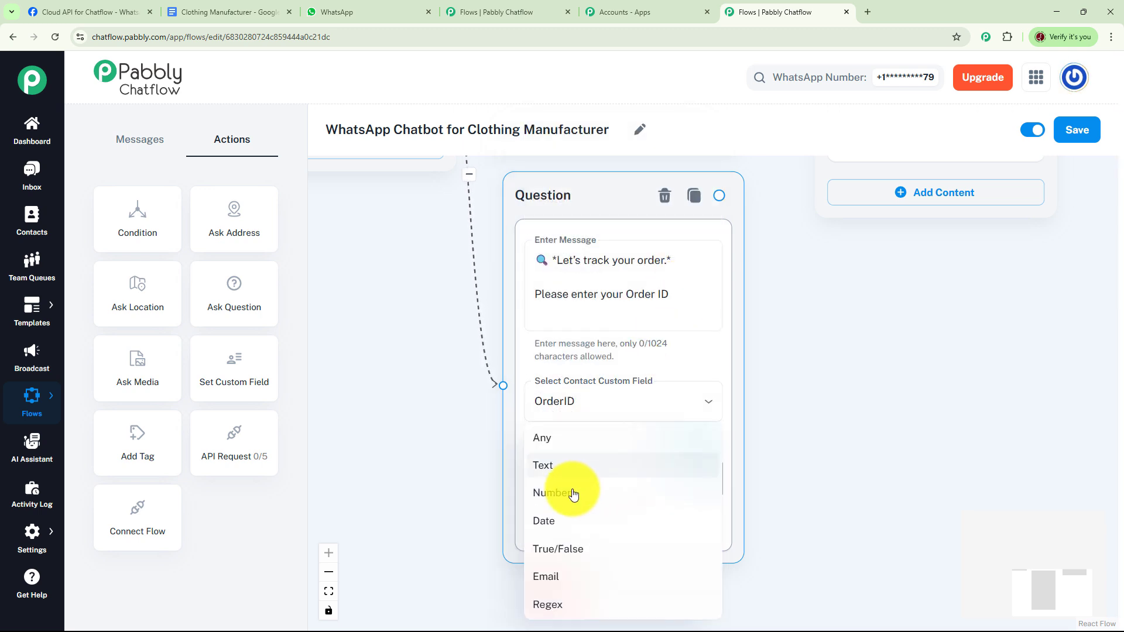
pyautogui.click(571, 472)
pyautogui.moveTo(842, 429); pyautogui.dragTo(757, 474)
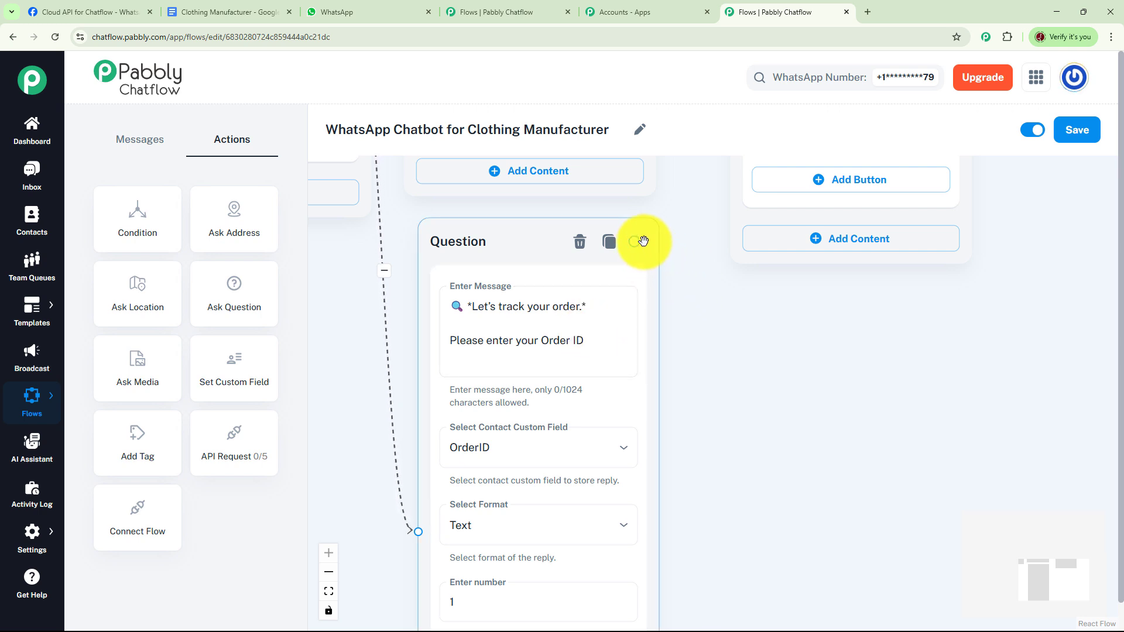
# Connect a Text + Button message to the question and fill it with the "*Found your Order*" status text containing $OrderID, production, ship date and location
pyautogui.moveTo(636, 241); pyautogui.dragTo(828, 351)
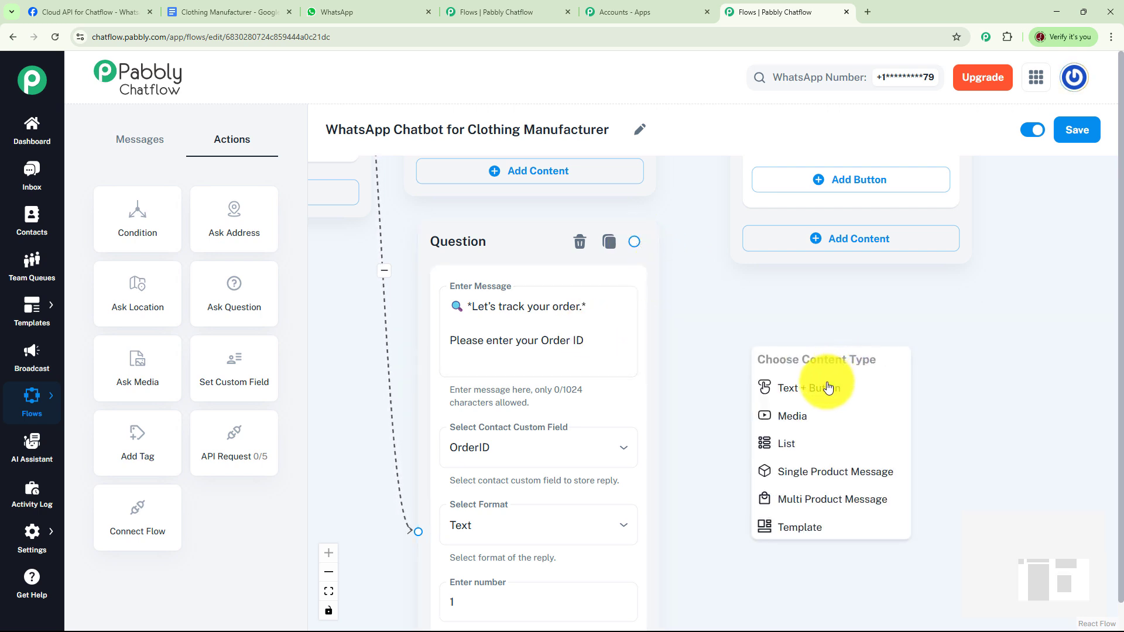
pyautogui.click(828, 387)
pyautogui.click(773, 376)
pyautogui.hotkey('ctrl', 'v')
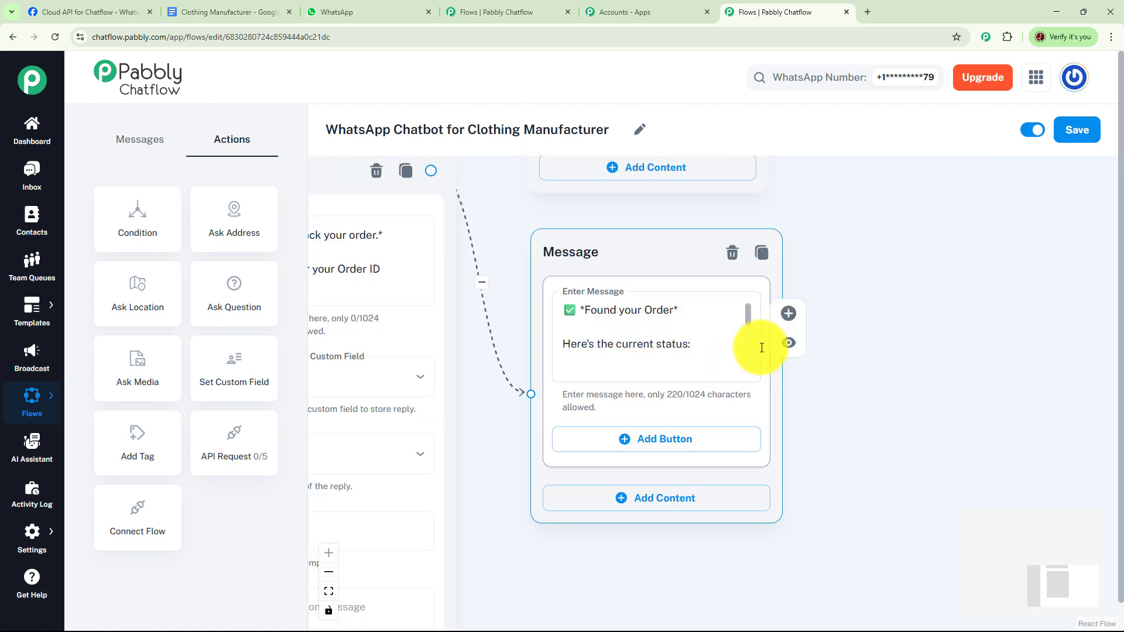
pyautogui.scroll(-3, 746, 325)
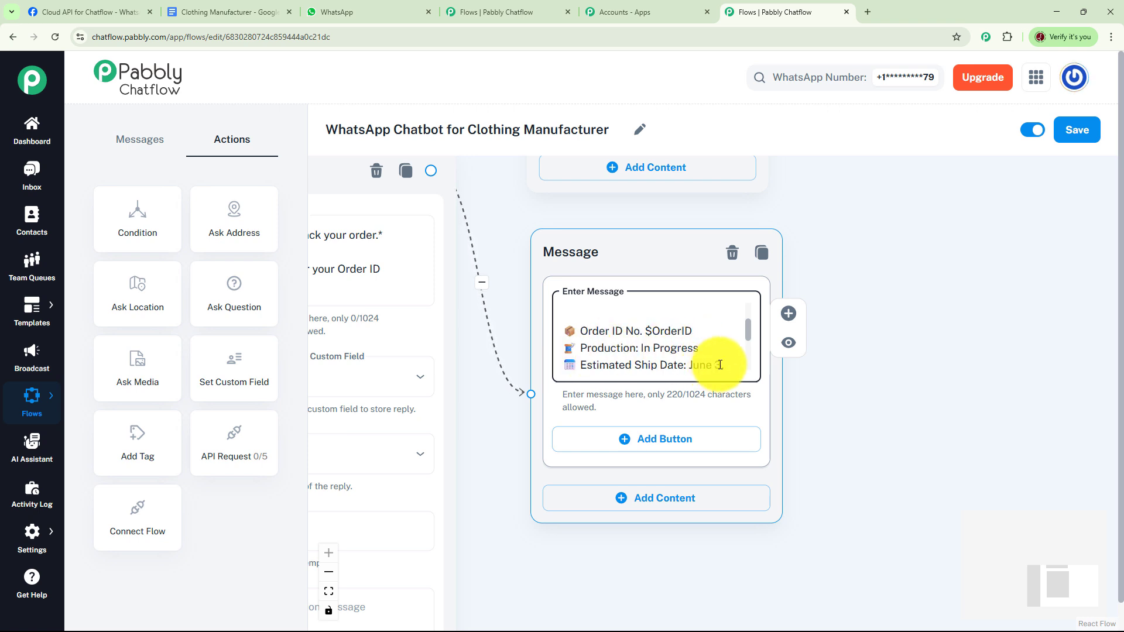
pyautogui.scroll(-2, 743, 334)
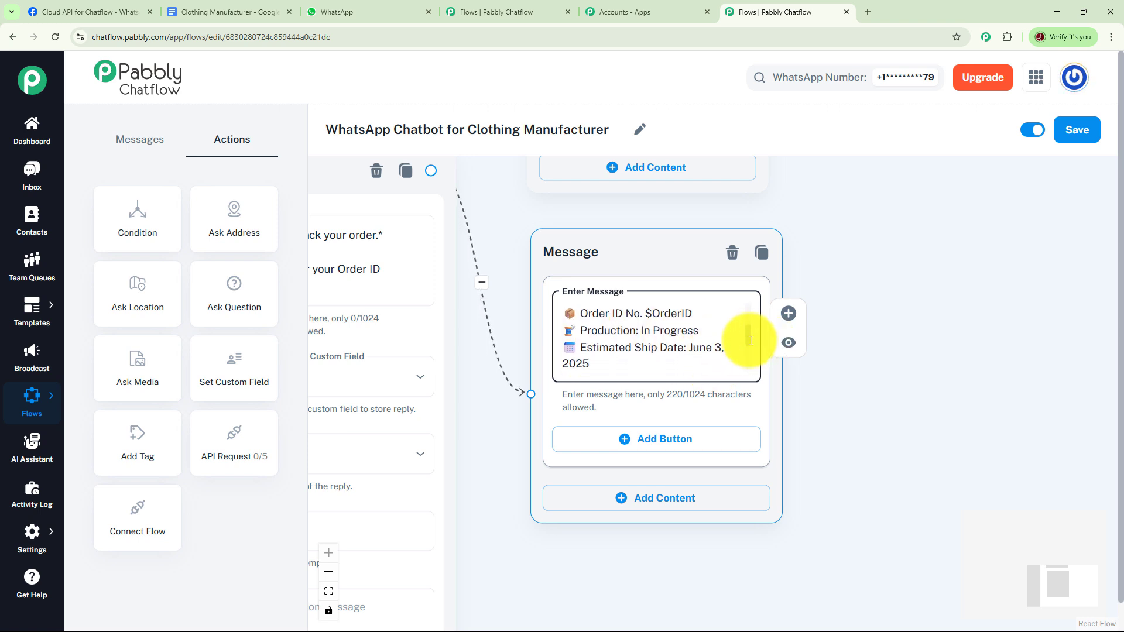
pyautogui.scroll(-3, 747, 337)
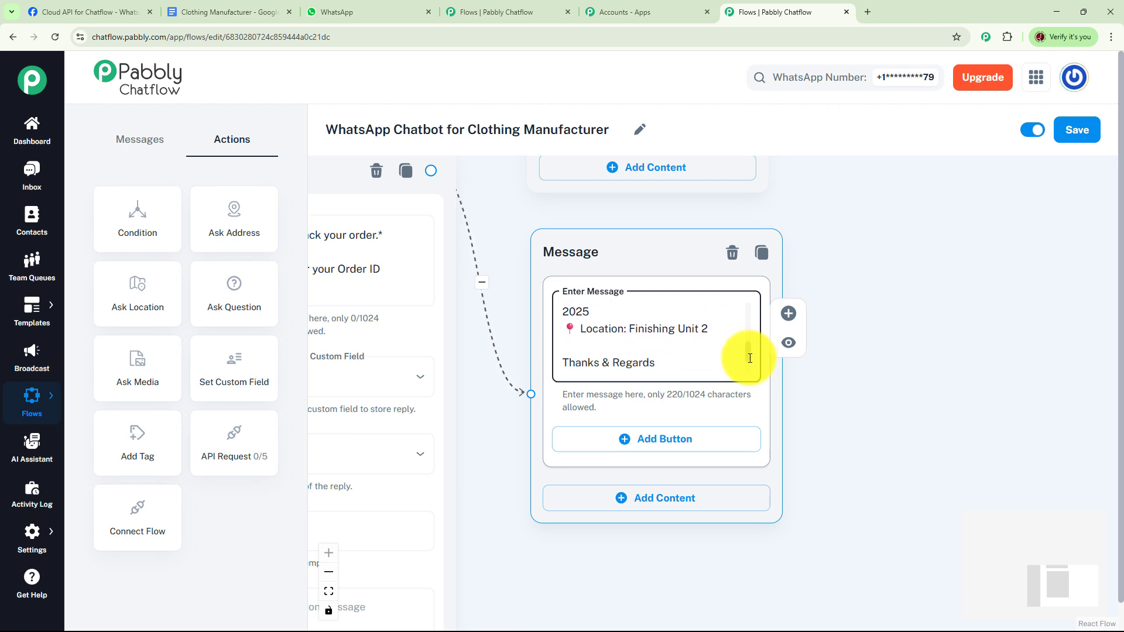
pyautogui.scroll(-2, 750, 360)
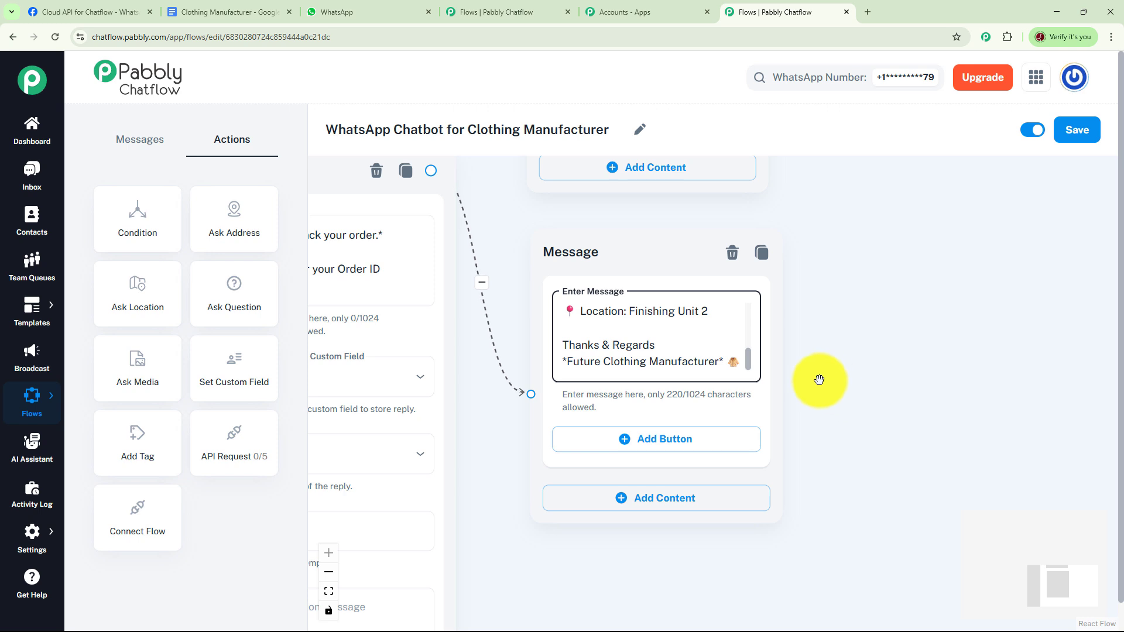
# Connect a new Text + Button message to the welcome message's Inquiry button
pyautogui.hscroll(-5, 819, 380)
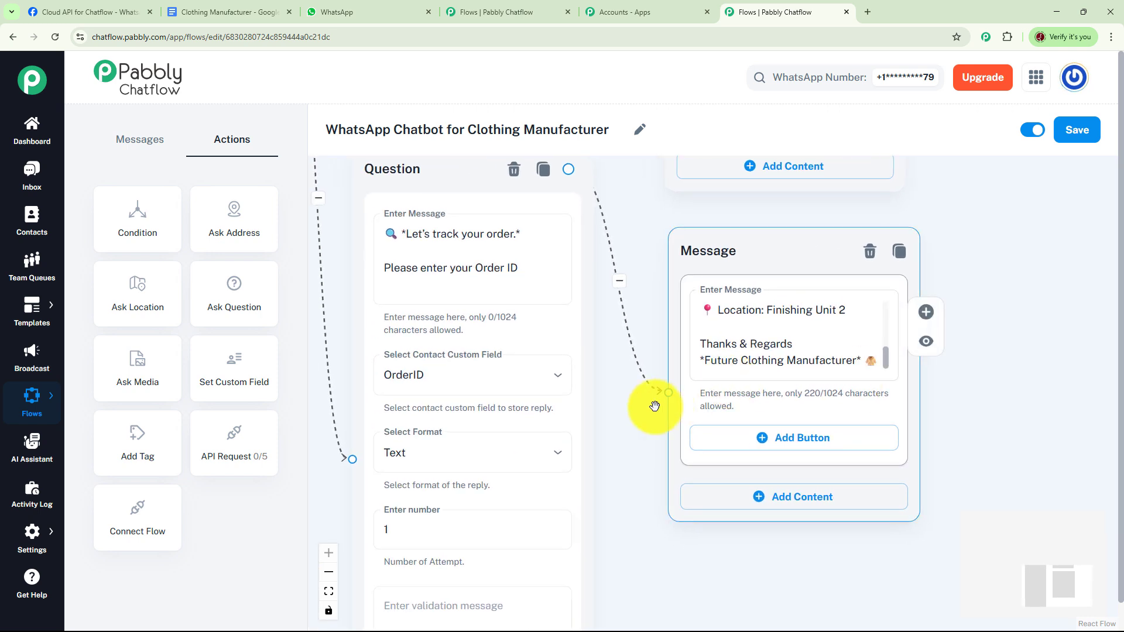
pyautogui.moveTo(674, 425); pyautogui.dragTo(743, 476)
pyautogui.moveTo(359, 289); pyautogui.dragTo(669, 419)
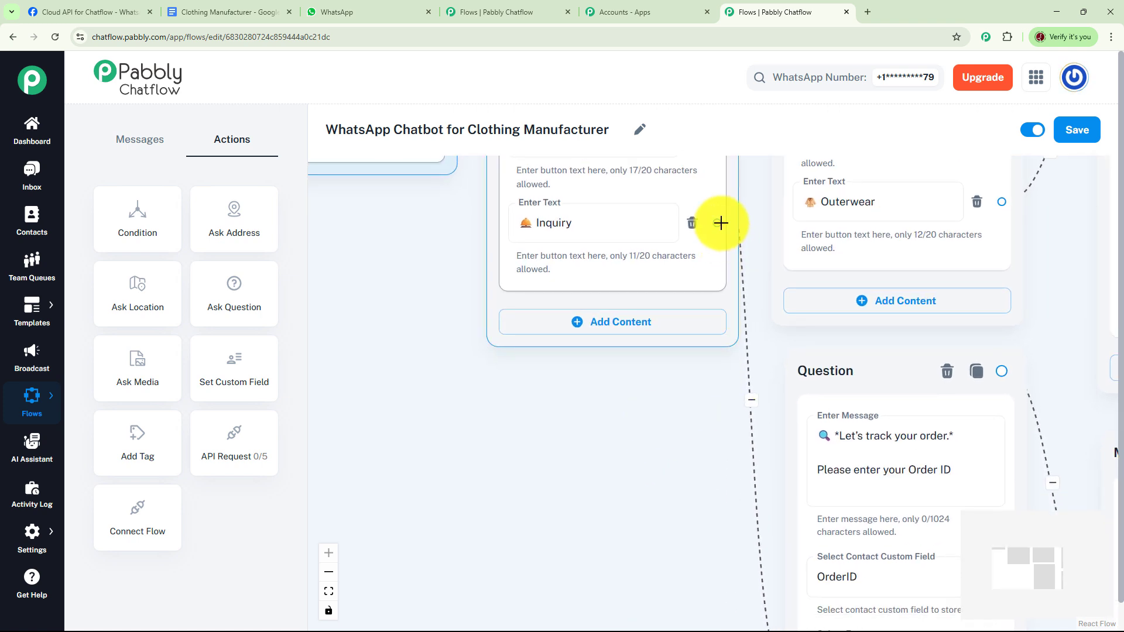
pyautogui.moveTo(720, 223); pyautogui.dragTo(413, 336)
pyautogui.click(436, 358)
pyautogui.moveTo(650, 432); pyautogui.dragTo(689, 283)
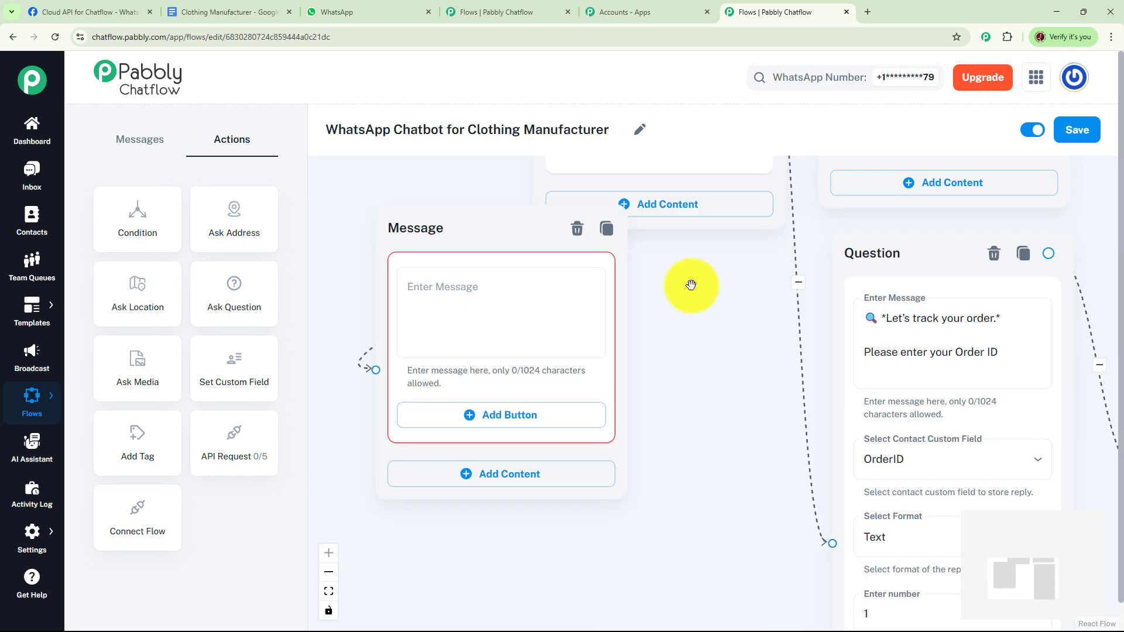
# Place the inquiry message below the welcome message and fill it with the "*Most common B2B FAQs related to clothing manufacturing:*" text
pyautogui.moveTo(516, 232); pyautogui.dragTo(483, 316)
pyautogui.click(476, 366)
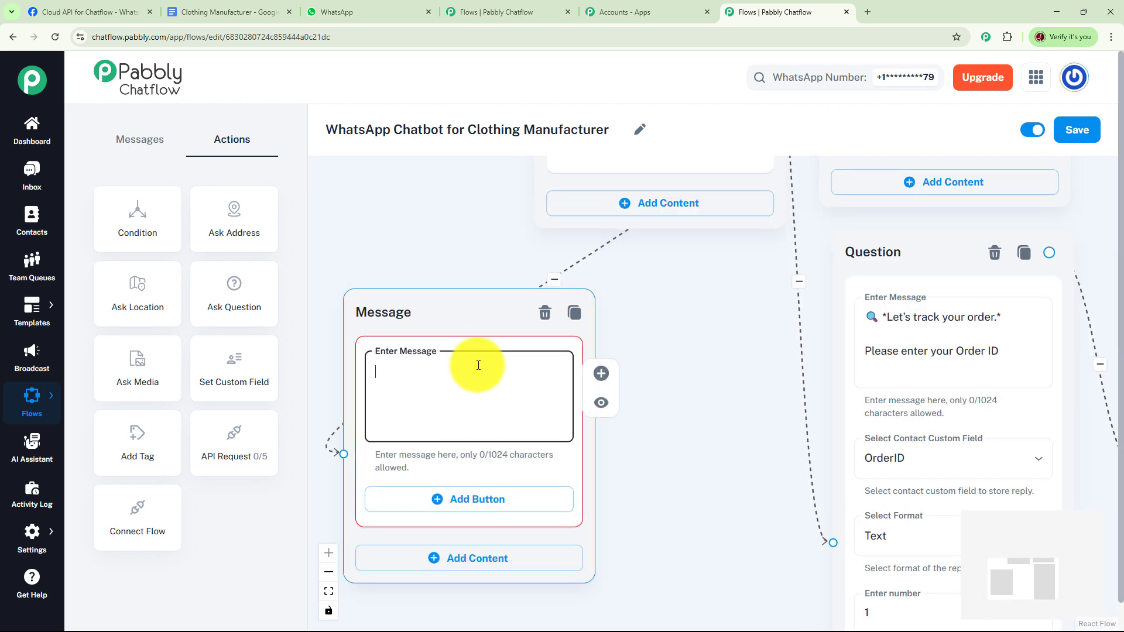
pyautogui.hotkey('ctrl', 'v')
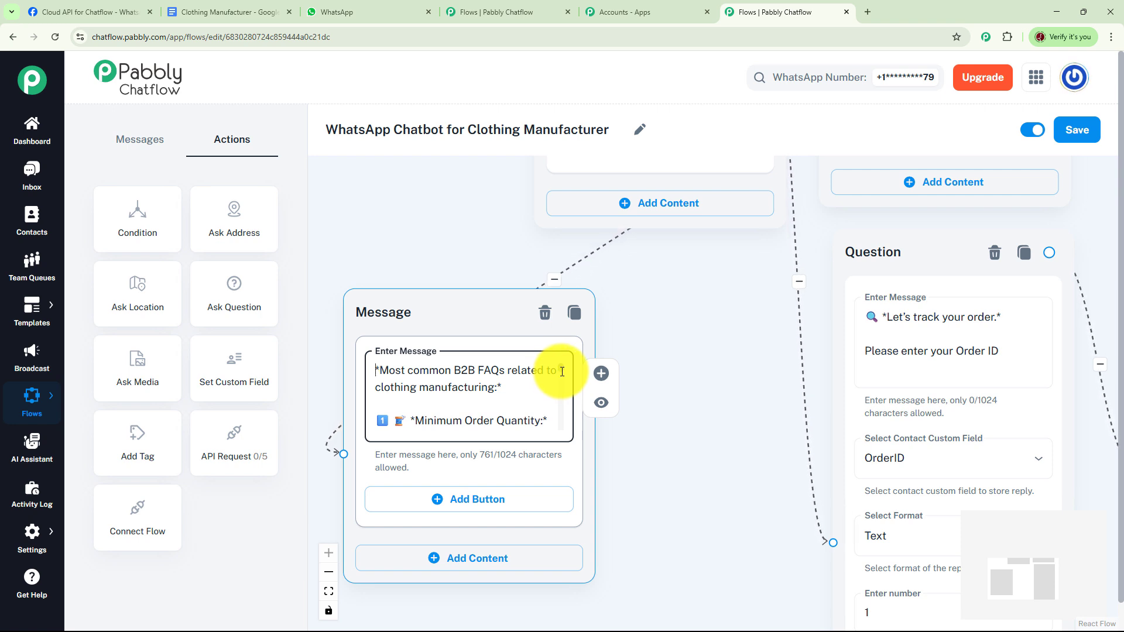
# Review the inquiry message's FAQ text from the minimum order quantity section through to the closing signature
pyautogui.moveTo(562, 372); pyautogui.dragTo(562, 374)
pyautogui.scroll(2, 562, 371)
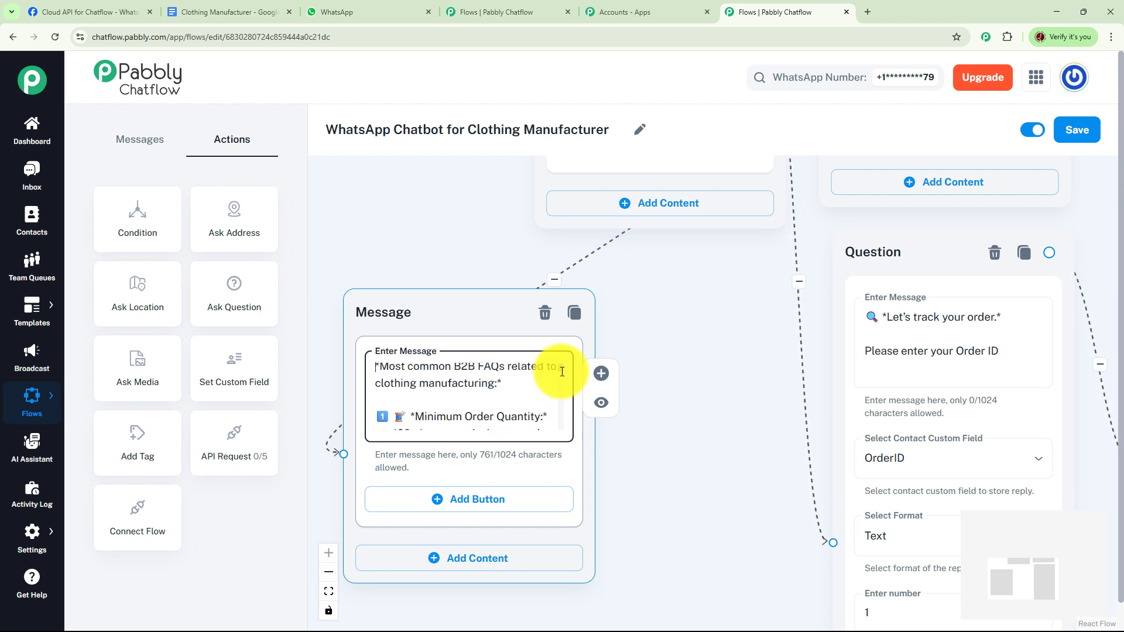
pyautogui.scroll(-2, 562, 371)
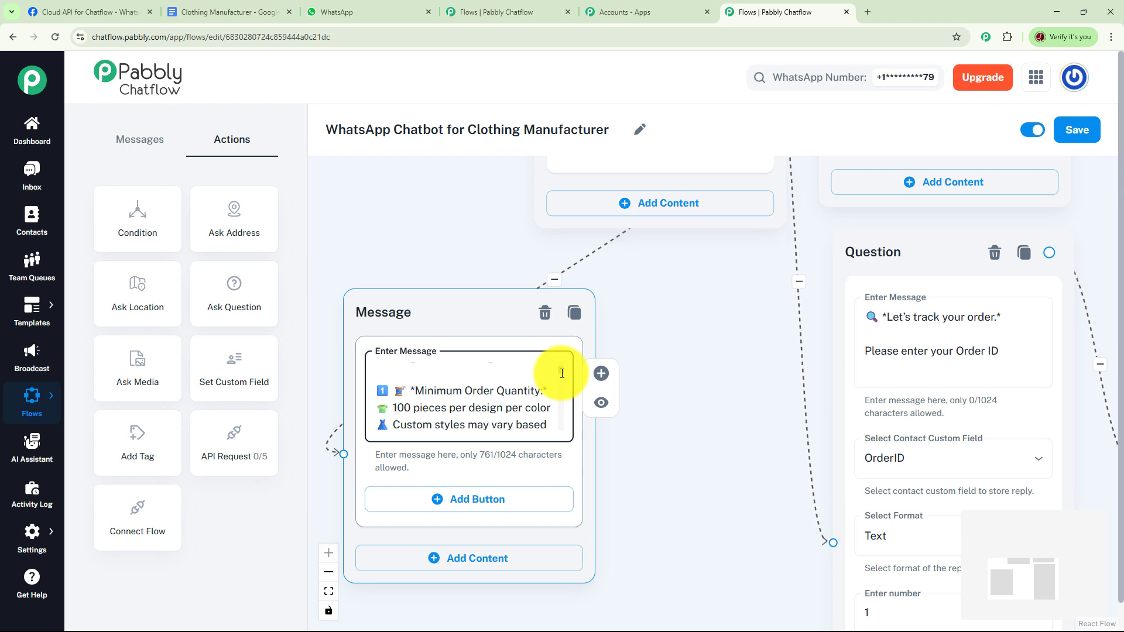
pyautogui.scroll(-1, 562, 374)
pyautogui.scroll(-4, 562, 375)
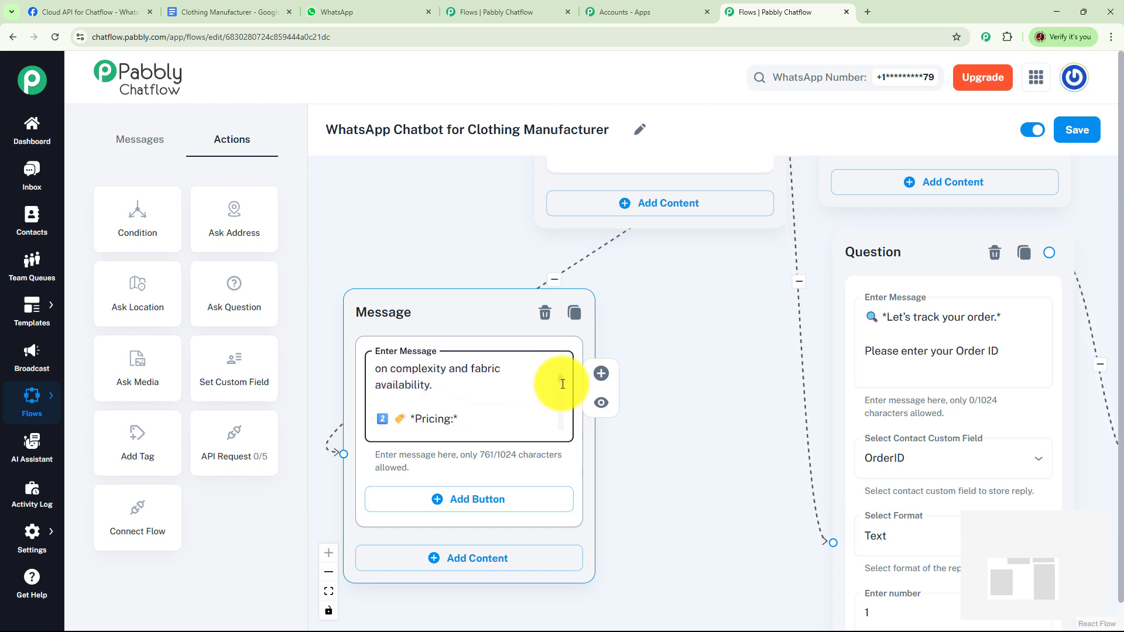
pyautogui.scroll(-5, 563, 386)
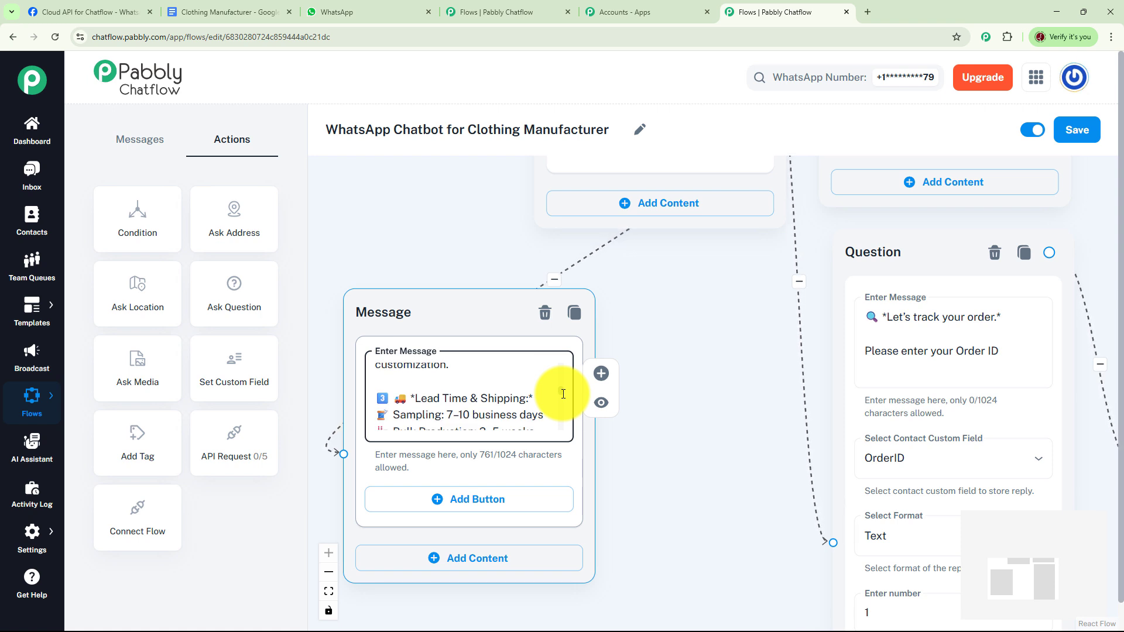
pyautogui.scroll(-1, 563, 394)
pyautogui.scroll(-4, 562, 398)
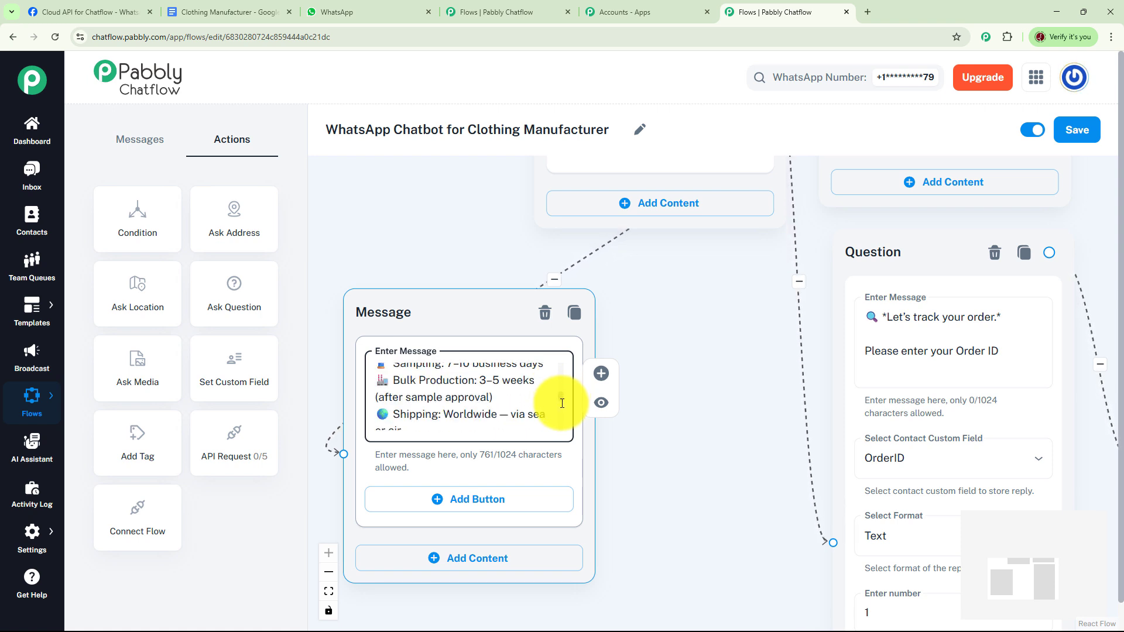
pyautogui.scroll(-1, 563, 407)
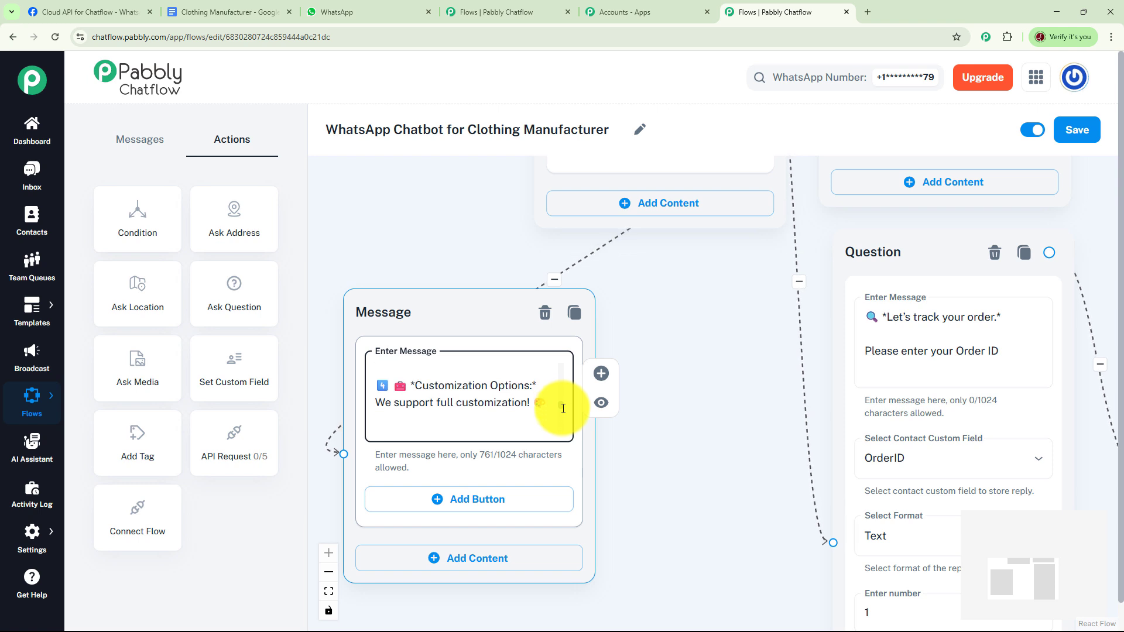
pyautogui.scroll(-8, 563, 409)
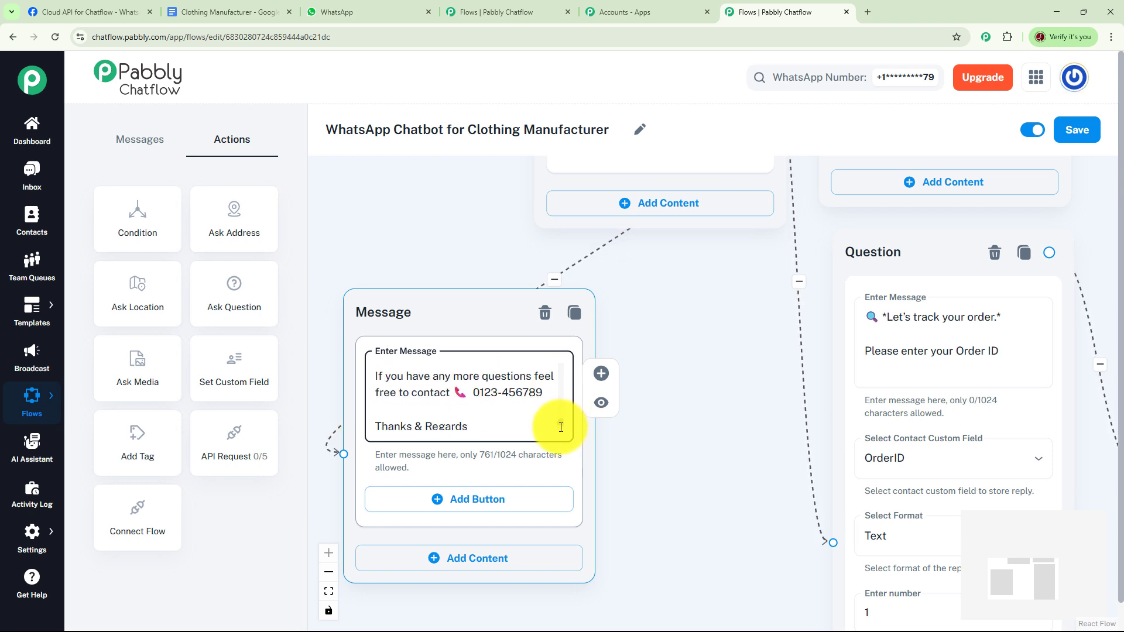
pyautogui.scroll(1, 561, 428)
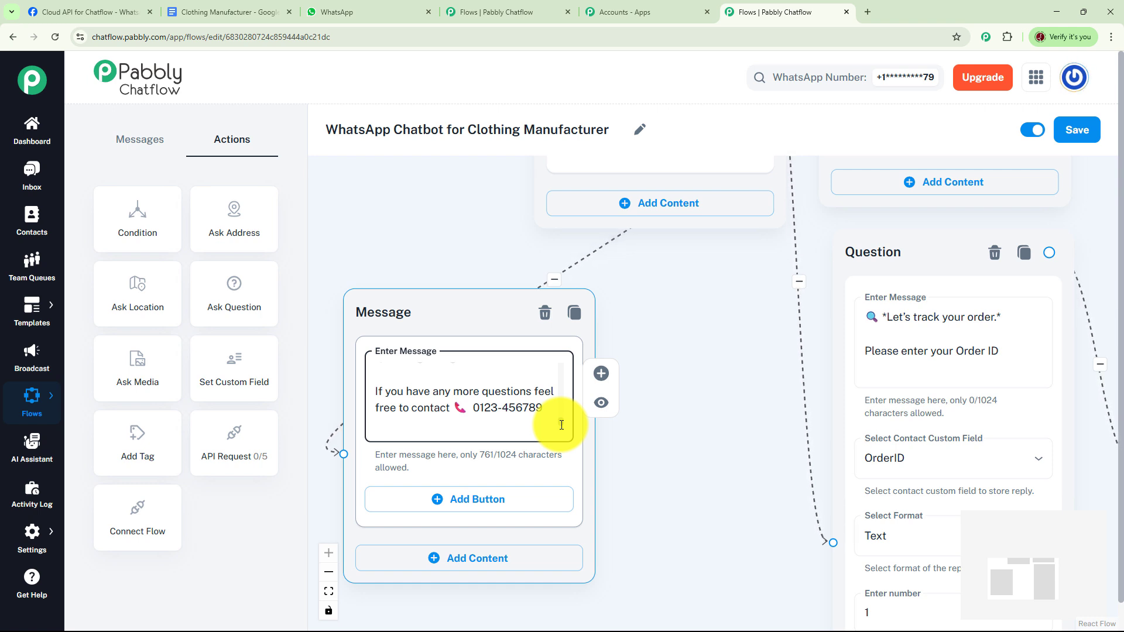
pyautogui.scroll(1, 561, 425)
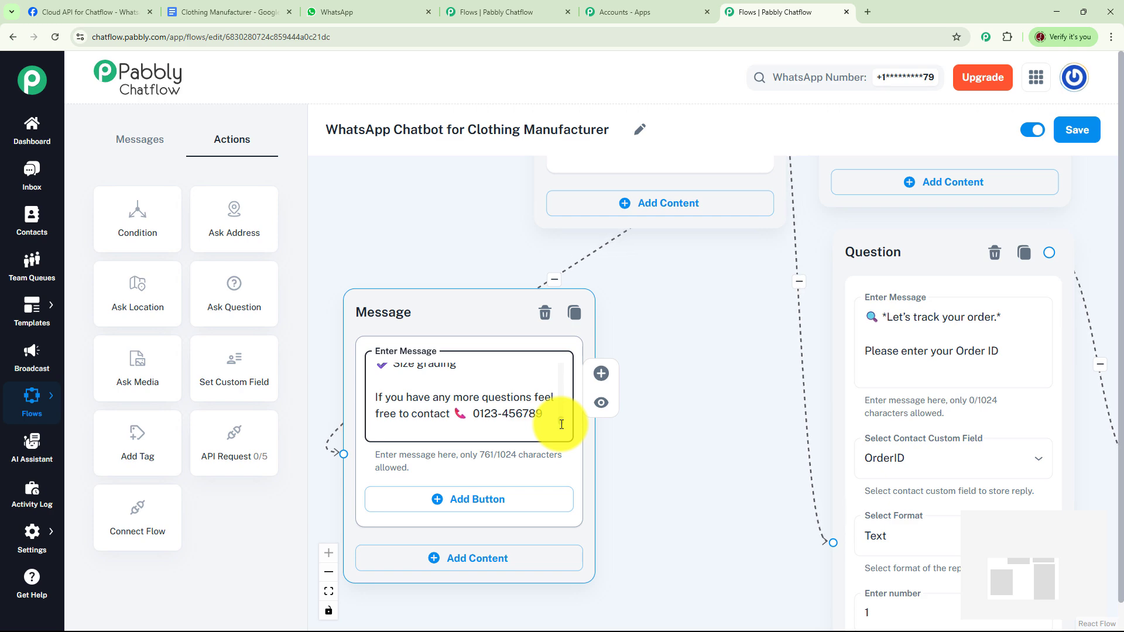
pyautogui.scroll(-2, 562, 425)
pyautogui.scroll(-1, 562, 426)
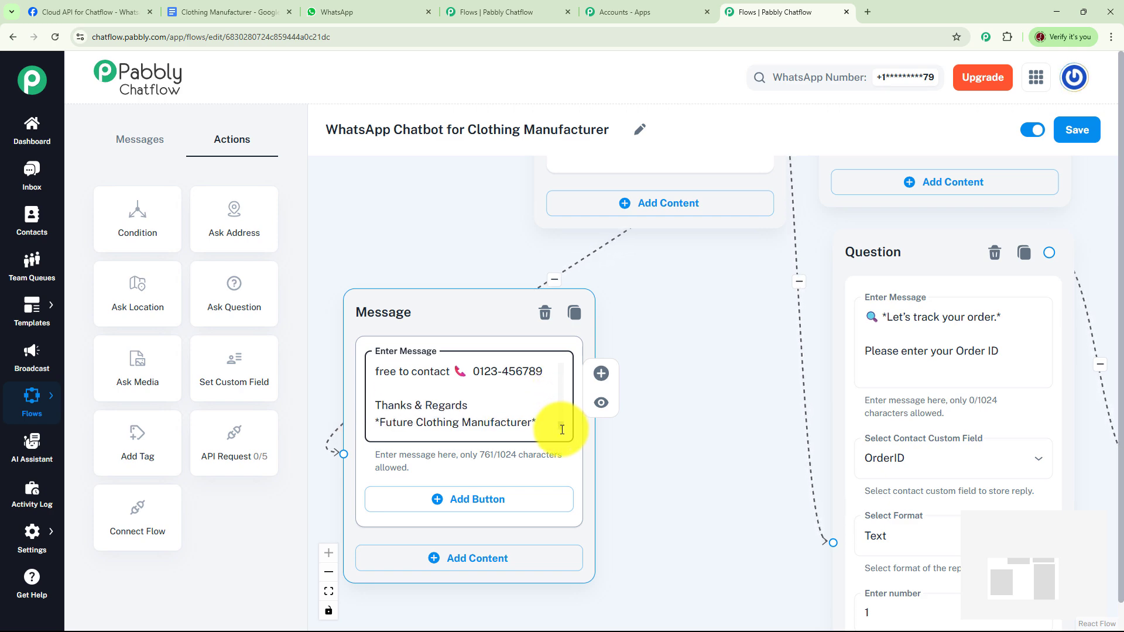
pyautogui.scroll(-3, 660, 410)
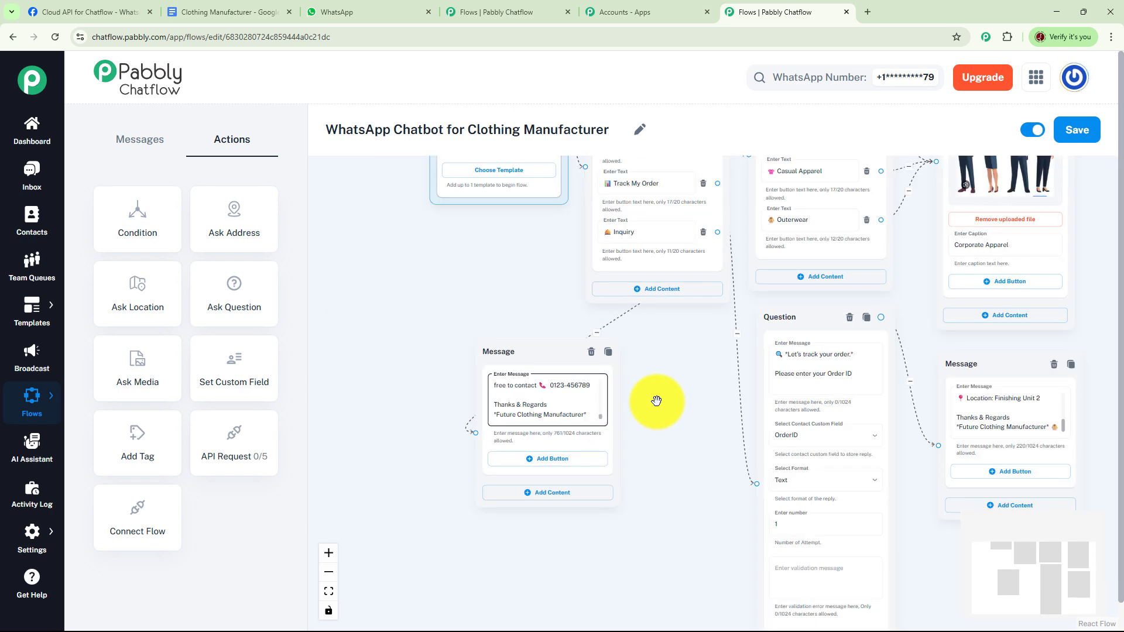
# Look over the complete chatbot flow and save it
pyautogui.scroll(-2, 866, 371)
pyautogui.moveTo(907, 366); pyautogui.dragTo(886, 427)
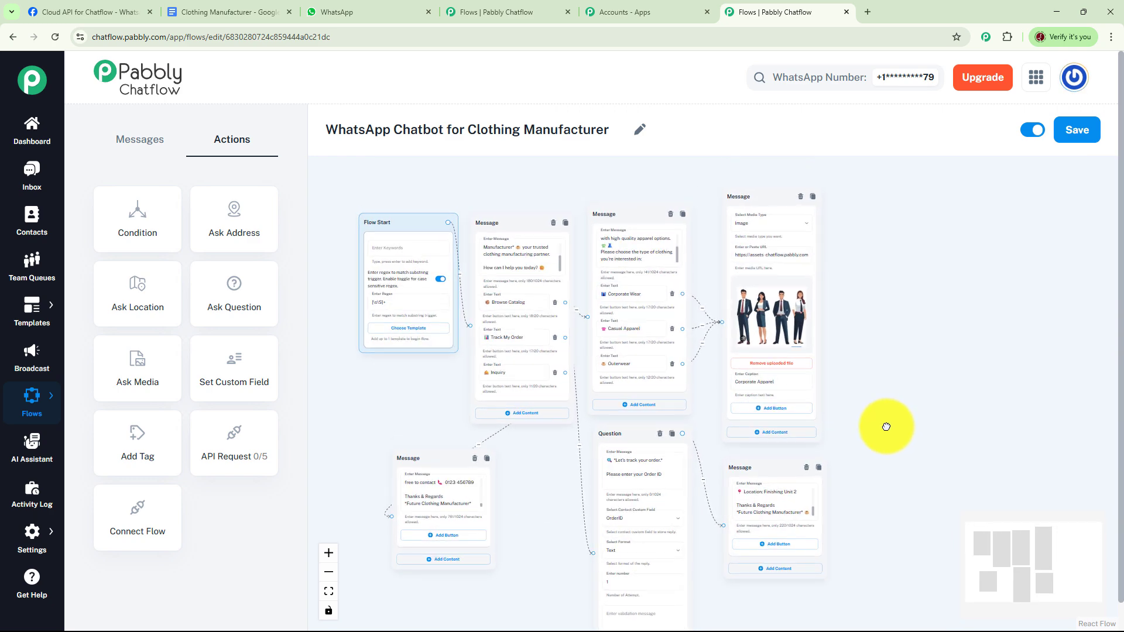
pyautogui.click(1086, 132)
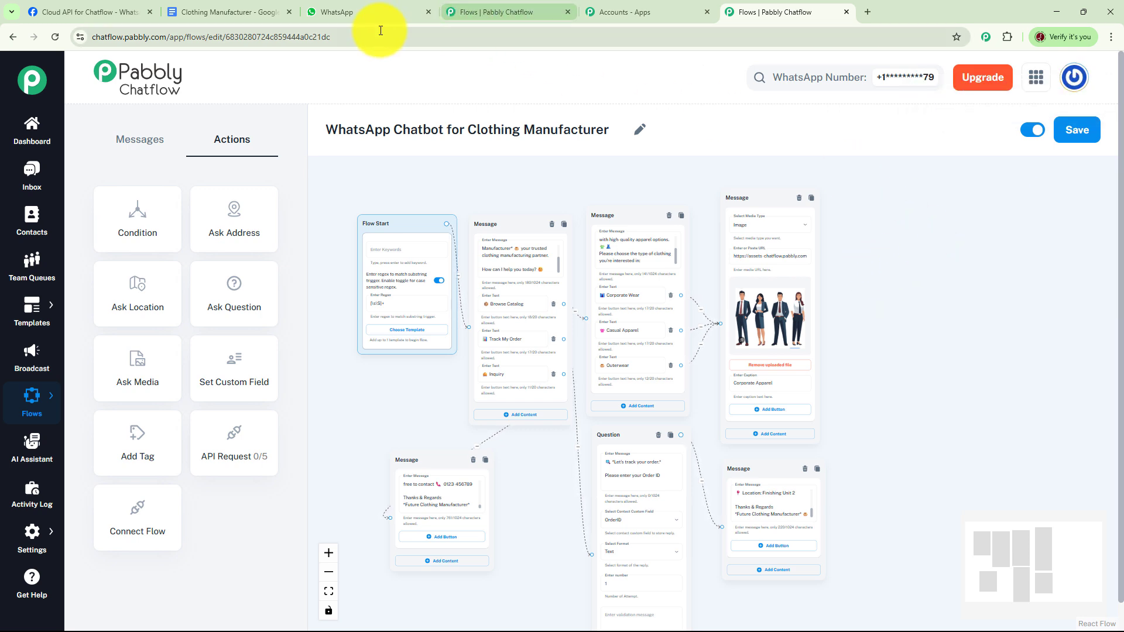
# Switch to WhatsApp Web and clear the Future Clothing Manufacturer chat
pyautogui.click(342, 10)
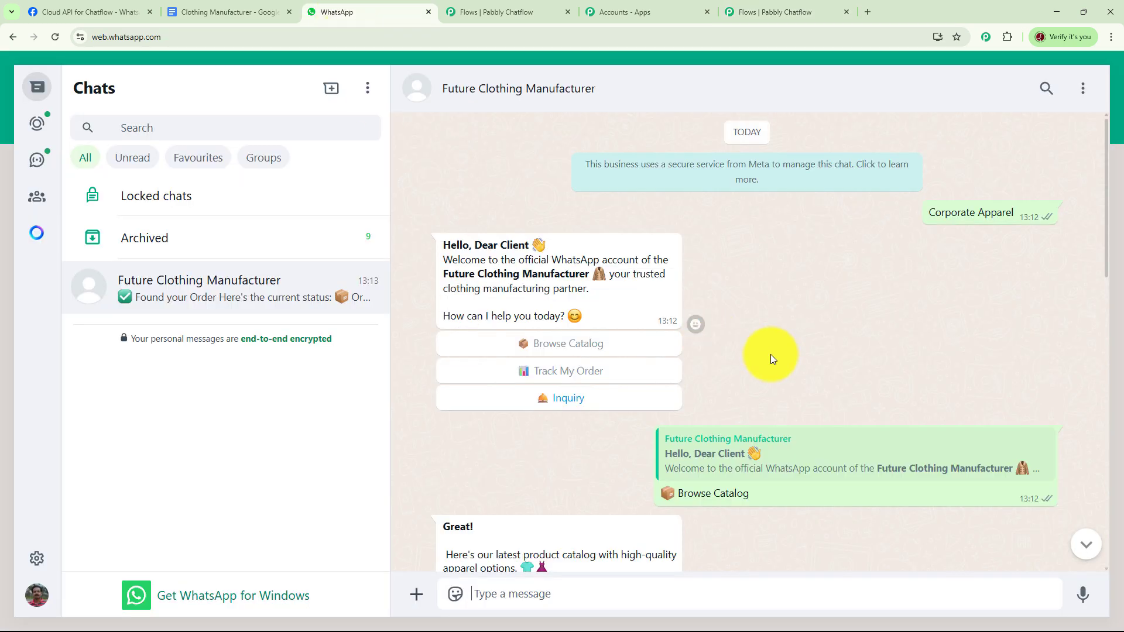
pyautogui.click(1081, 92)
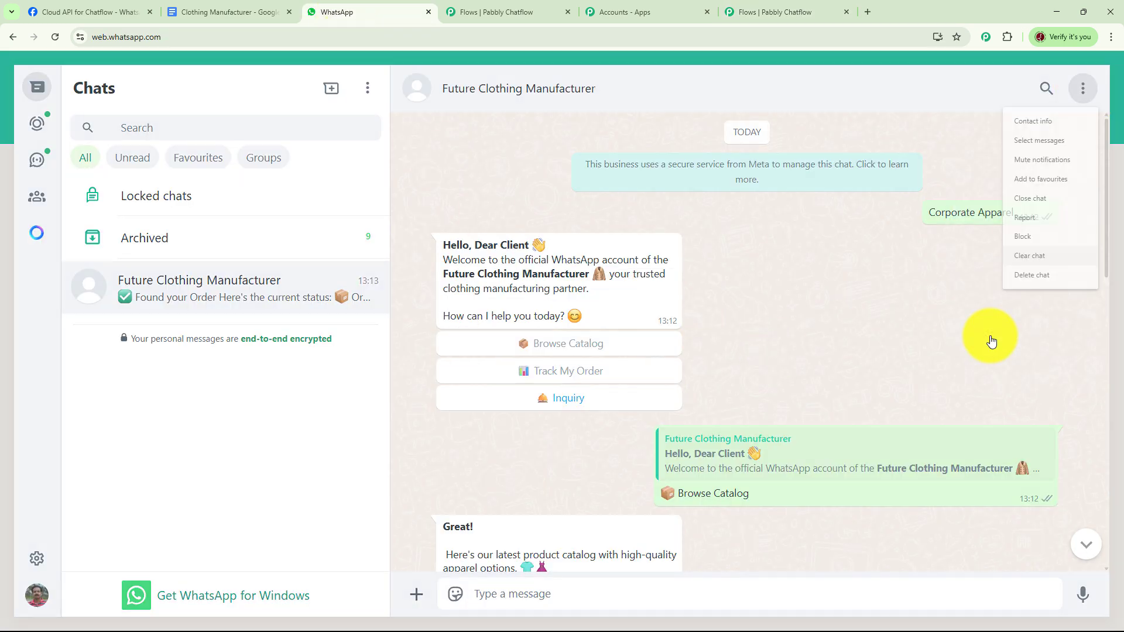
pyautogui.click(995, 345)
pyautogui.click(676, 398)
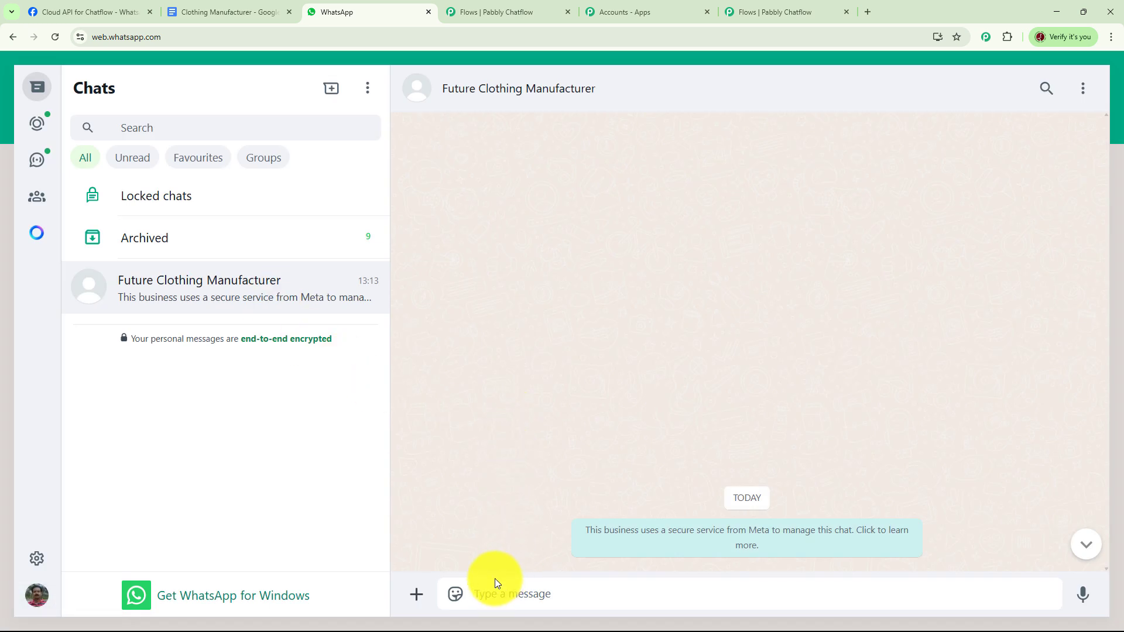
# Test the catalog branch by sending "Apparel" to the chatbot and choosing Browse Catalog with Corporate Wear
pyautogui.write('Apparel')
pyautogui.press('Return')
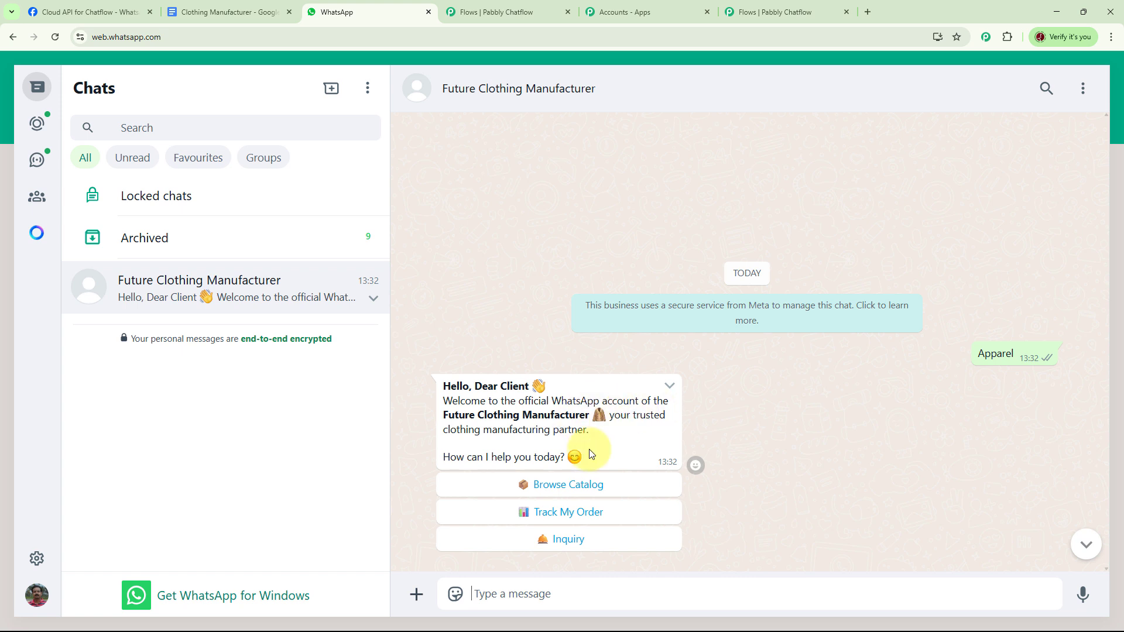
pyautogui.click(588, 485)
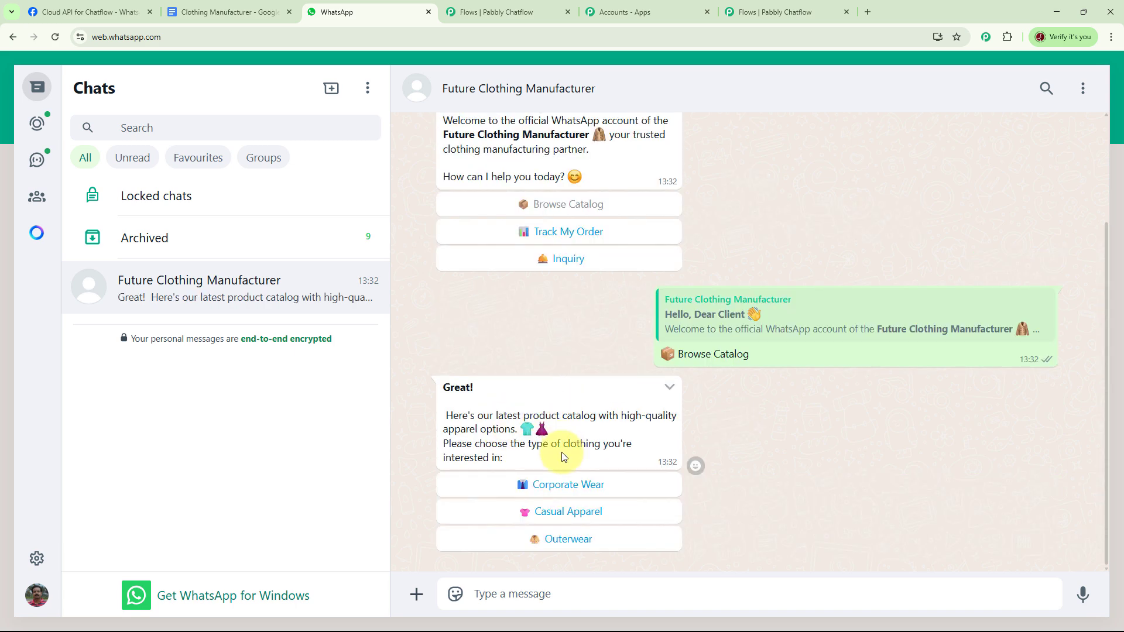
pyautogui.click(572, 484)
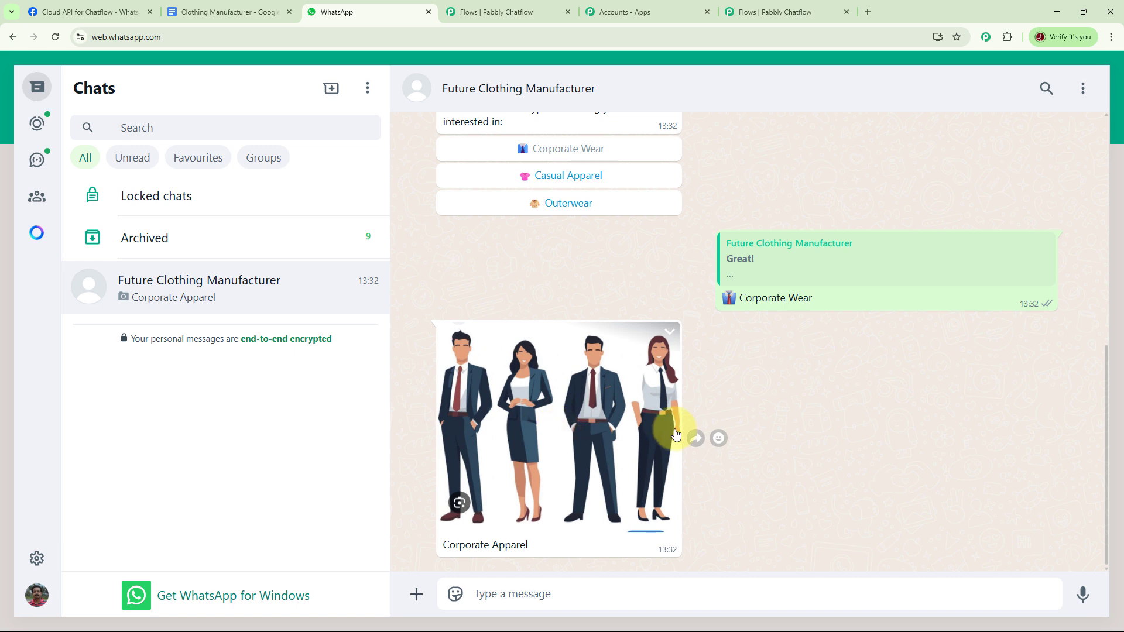
# Test the order tracking branch by choosing Track My Order in the chatbot's welcome message
pyautogui.scroll(7, 708, 402)
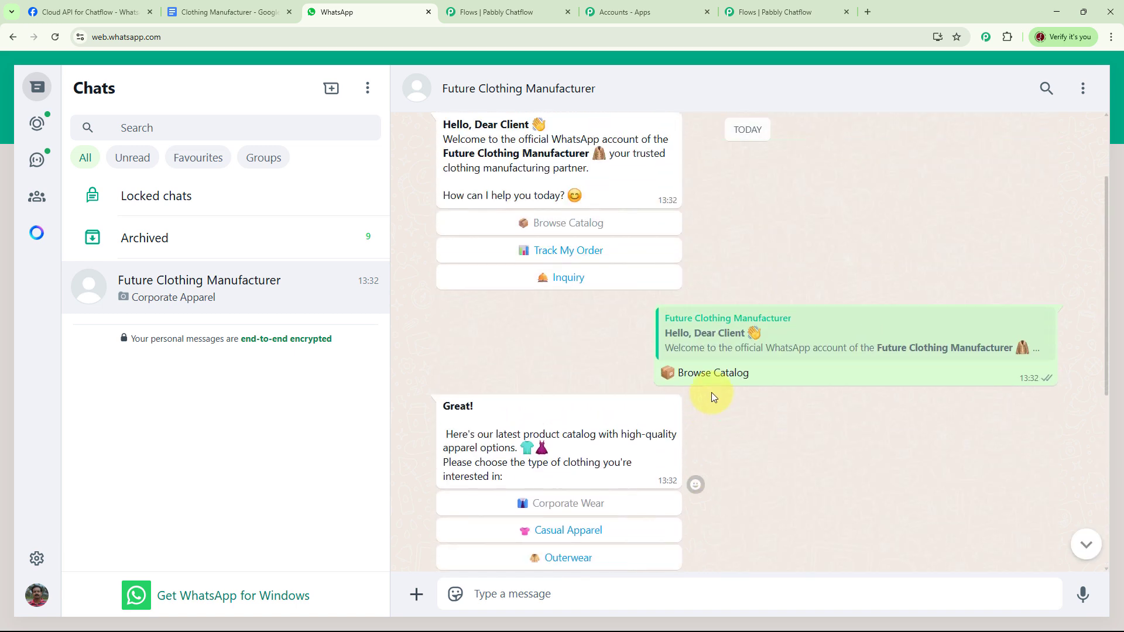
pyautogui.click(592, 306)
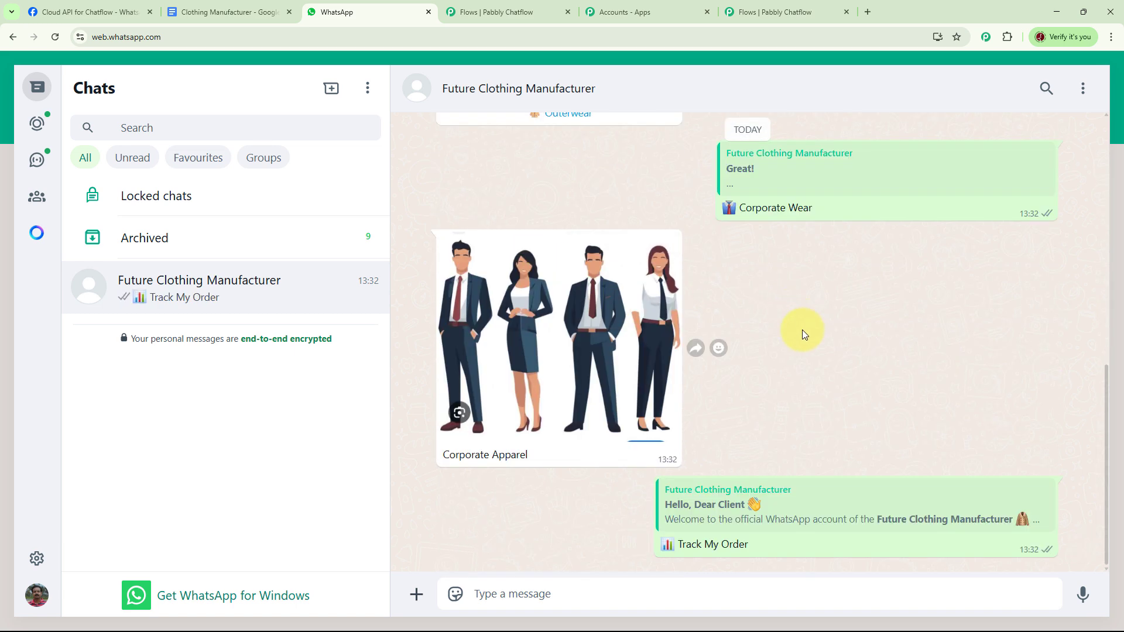
pyautogui.scroll(6, 835, 406)
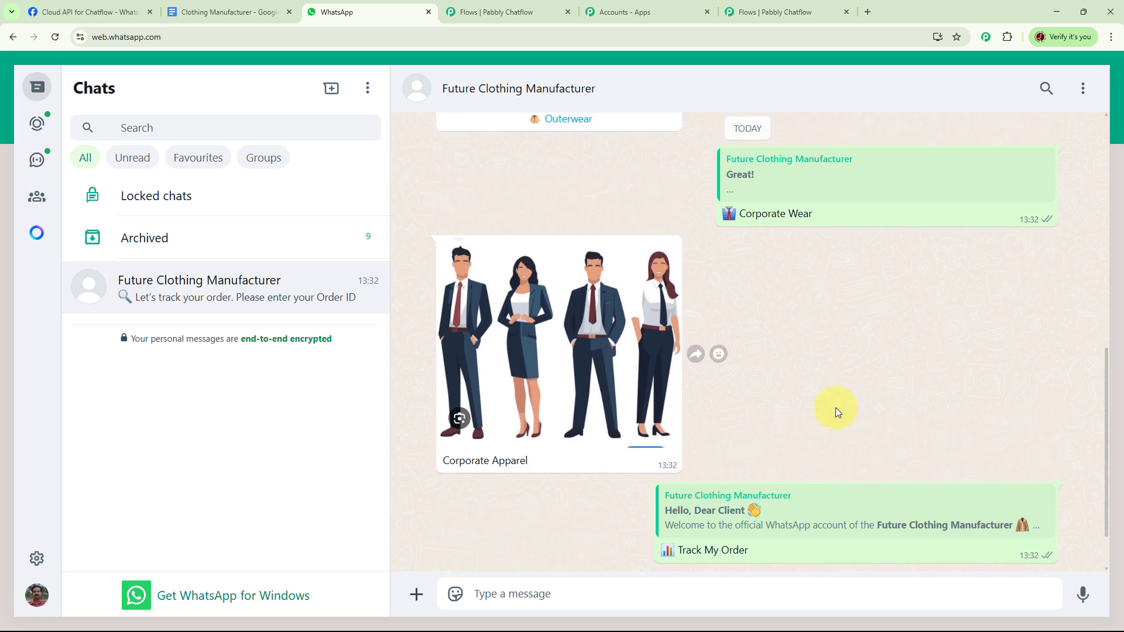